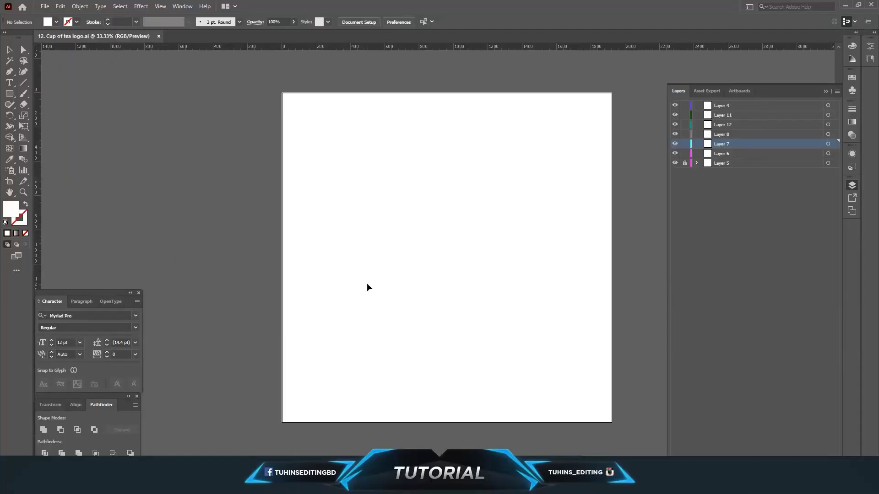
# Draw a 660 px circle near the artboard's middle and fill it dark navy.
pyautogui.moveTo(438, 290); pyautogui.dragTo(370, 282)
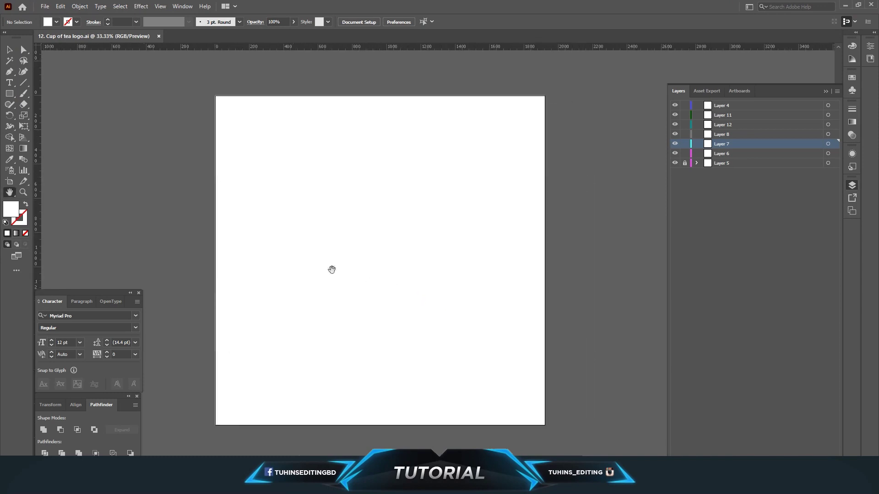
pyautogui.moveTo(9, 93); pyautogui.dragTo(58, 116)
pyautogui.moveTo(376, 237); pyautogui.dragTo(433, 294)
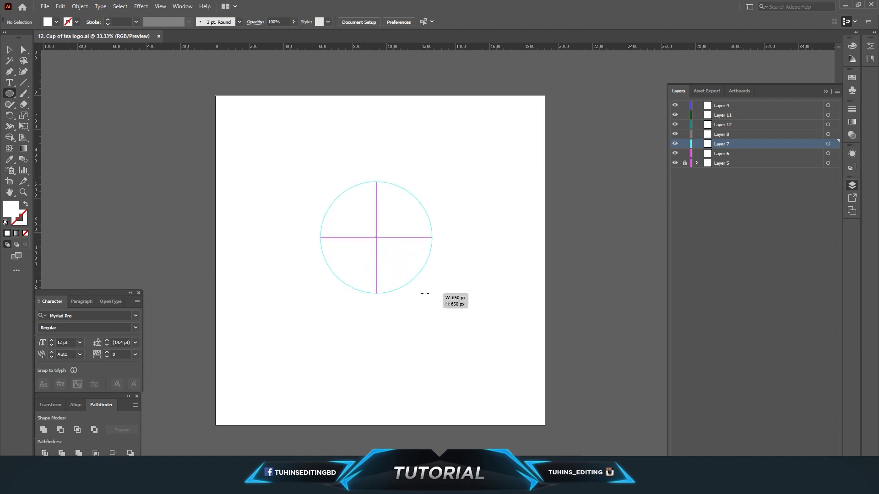
pyautogui.click(56, 22)
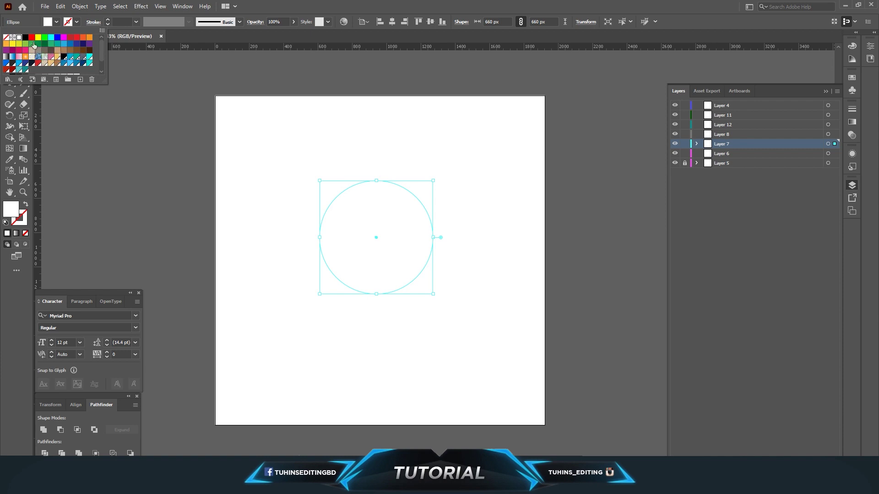
pyautogui.click(32, 44)
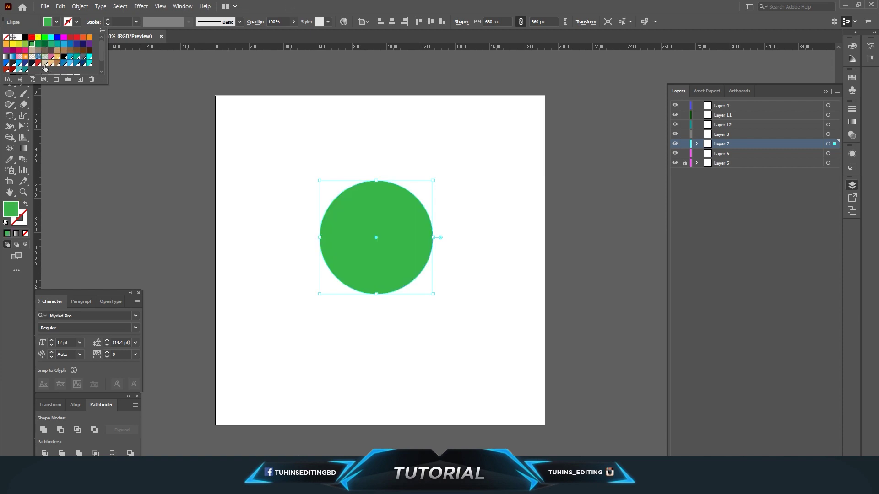
pyautogui.click(35, 69)
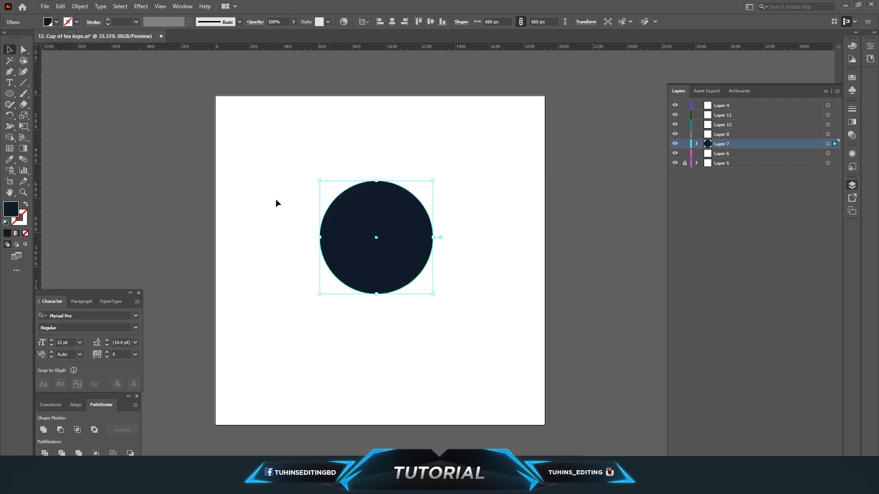
pyautogui.click(275, 203)
pyautogui.click(415, 240)
pyautogui.click(482, 251)
# Cover the circle's top half with a rectangle and Shape Builder-delete it, leaving a half-circle.
pyautogui.click(10, 94)
pyautogui.click(45, 93)
pyautogui.moveTo(290, 157)
pyautogui.mouseDown()
pyautogui.moveTo(480, 256)
pyautogui.moveTo(481, 247)
pyautogui.mouseUp()
pyautogui.click(9, 49)
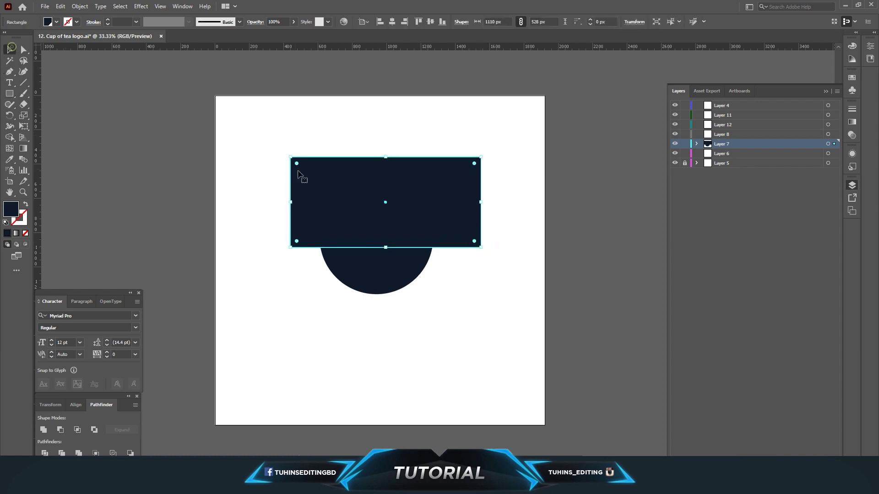
pyautogui.moveTo(259, 128); pyautogui.dragTo(444, 332)
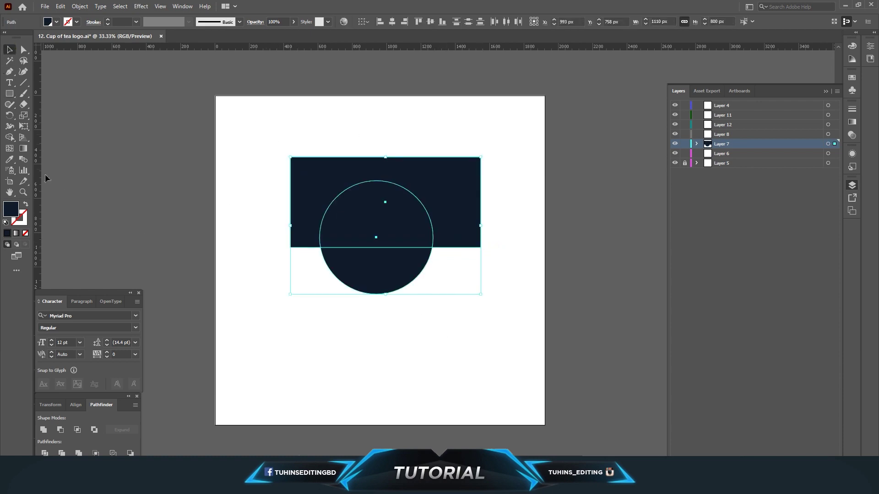
pyautogui.hotkey('shift', 'm')
pyautogui.moveTo(241, 224); pyautogui.dragTo(453, 227)
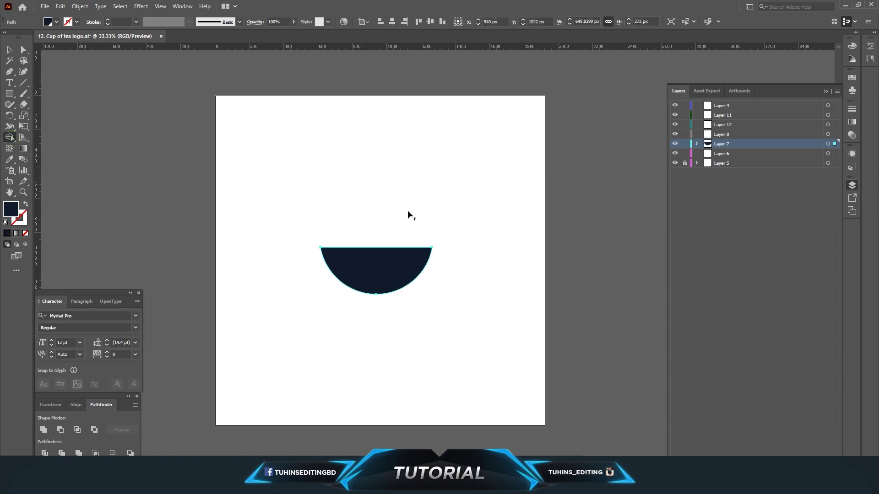
pyautogui.click(24, 50)
pyautogui.click(429, 320)
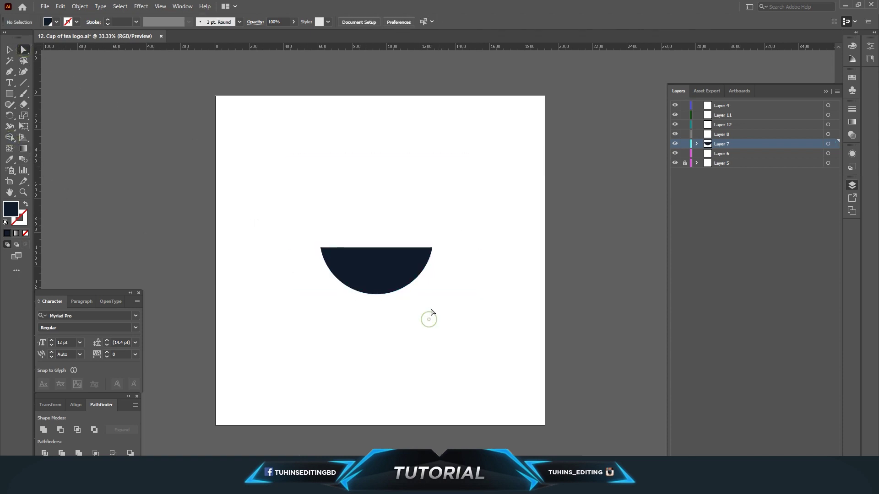
pyautogui.hotkey('ctrl', '+')
pyautogui.hotkey('ctrl', '+')
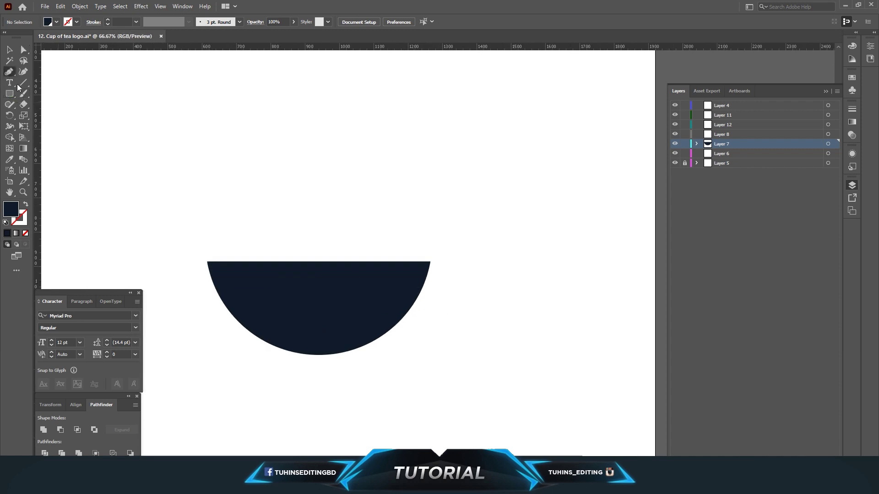
# Pen-draw a curved crescent leaf half above the bowl and shorten it slightly from the top.
pyautogui.click(9, 72)
pyautogui.scroll(2, 300, 199)
pyautogui.click(316, 255)
pyautogui.click(316, 152)
pyautogui.moveTo(316, 255)
pyautogui.mouseDown()
pyautogui.moveTo(370, 313)
pyautogui.moveTo(378, 310)
pyautogui.mouseUp()
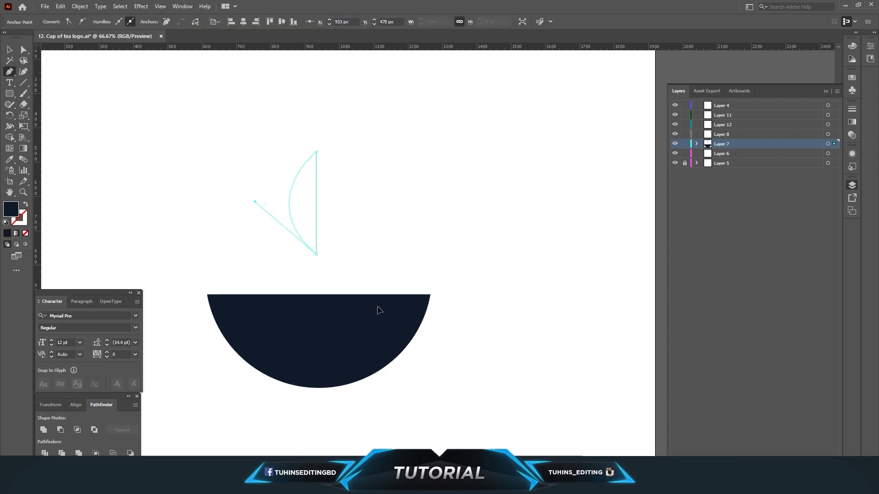
pyautogui.moveTo(378, 309); pyautogui.dragTo(378, 308)
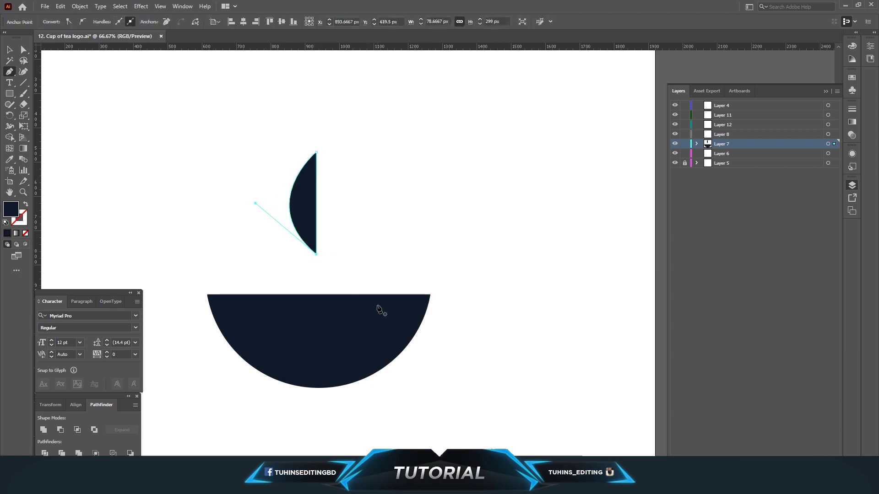
pyautogui.click(9, 49)
pyautogui.click(92, 84)
pyautogui.click(314, 209)
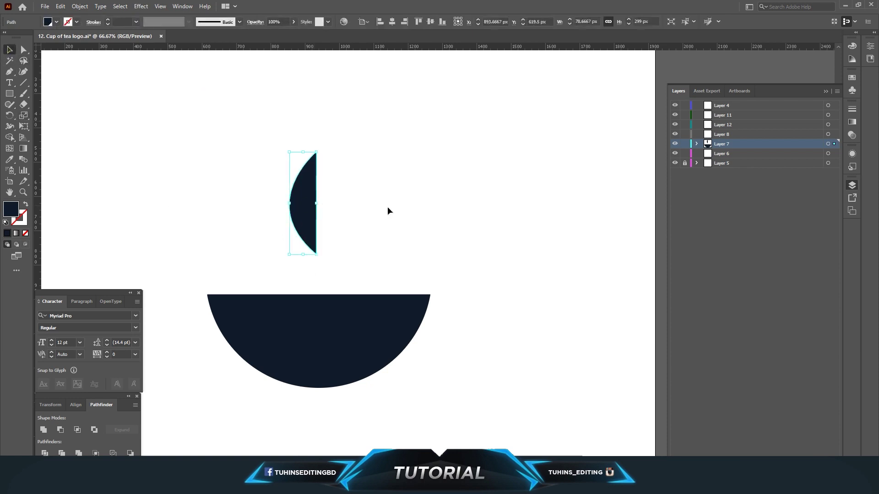
pyautogui.moveTo(304, 152); pyautogui.dragTo(304, 158)
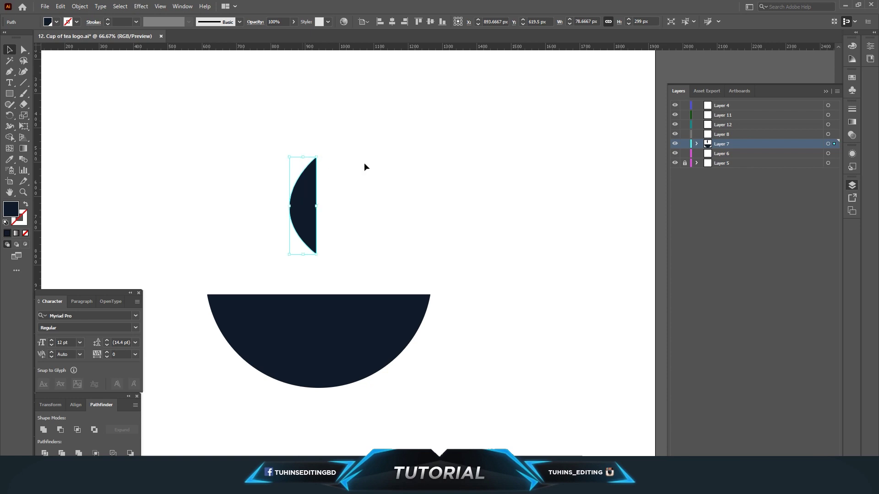
# Duplicate the crescent, reflect the copy vertically, butt the halves together and unite them.
pyautogui.moveTo(304, 205); pyautogui.dragTo(364, 206)
pyautogui.click(80, 6)
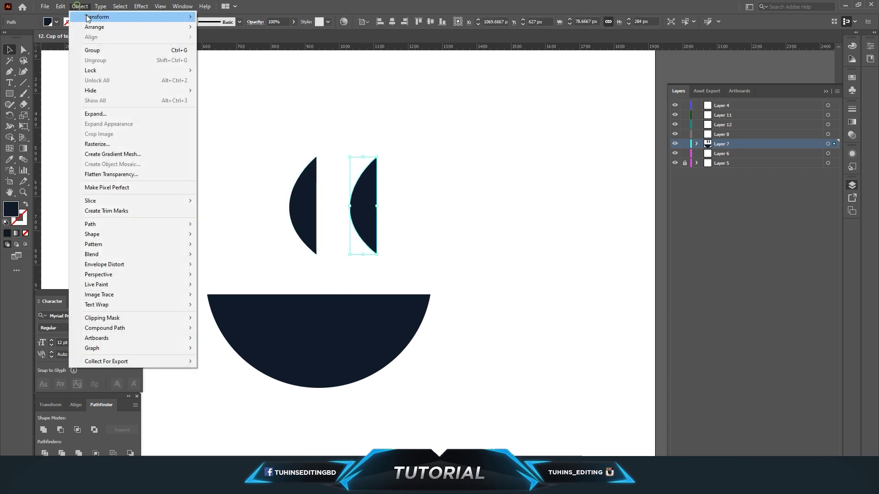
pyautogui.click(231, 51)
pyautogui.click(442, 298)
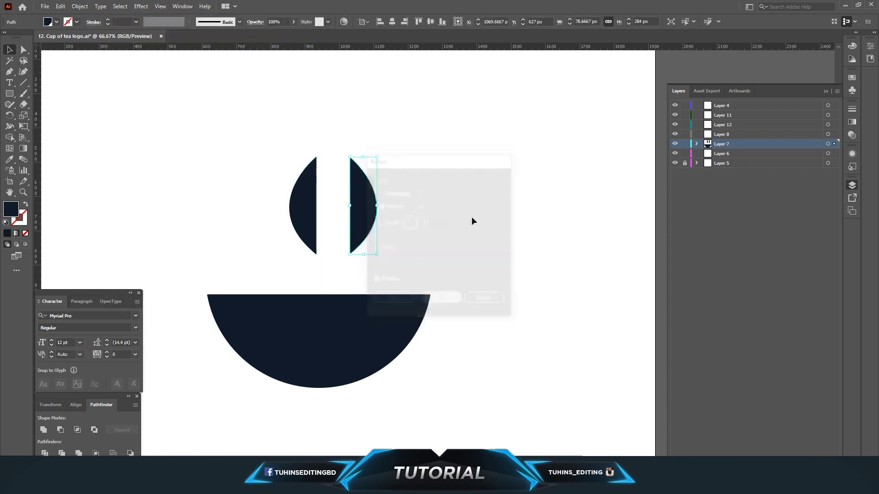
pyautogui.moveTo(373, 206); pyautogui.dragTo(339, 206)
pyautogui.click(392, 200)
pyautogui.moveTo(255, 136); pyautogui.dragTo(365, 189)
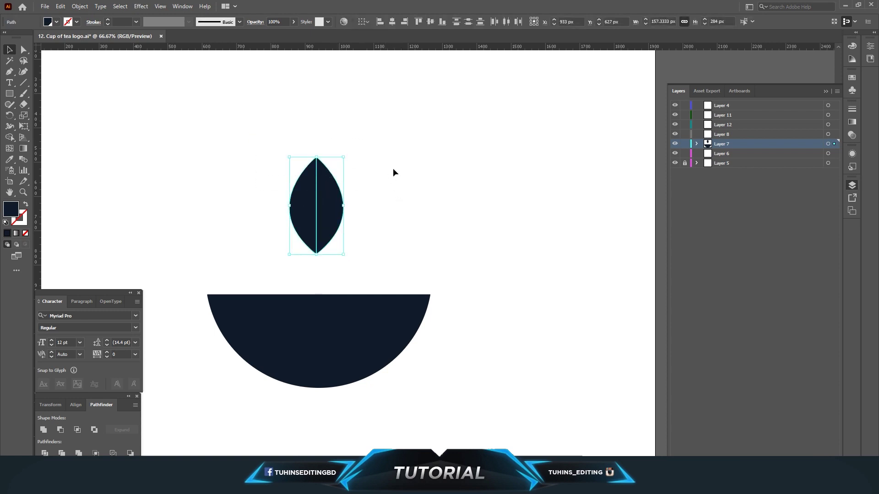
pyautogui.click(43, 430)
pyautogui.click(418, 208)
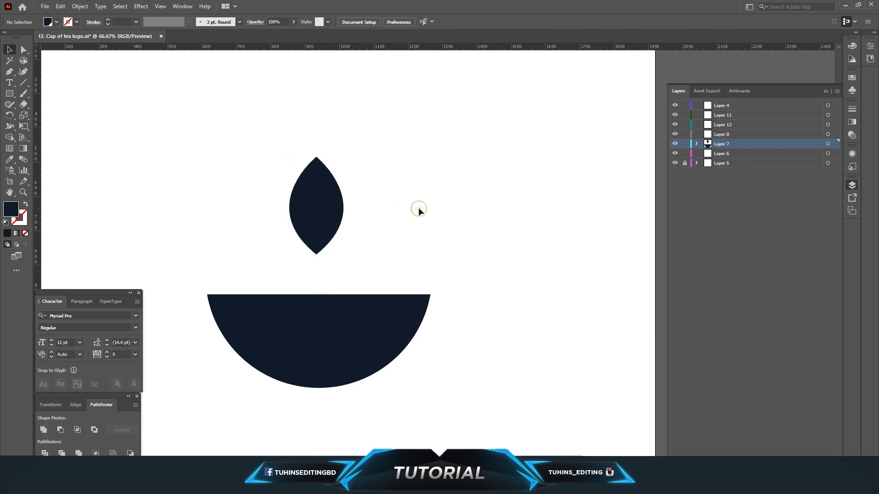
pyautogui.hotkey('ctrl', '-')
# Nudge the leaf slightly right and make it narrower.
pyautogui.moveTo(344, 221); pyautogui.dragTo(345, 221)
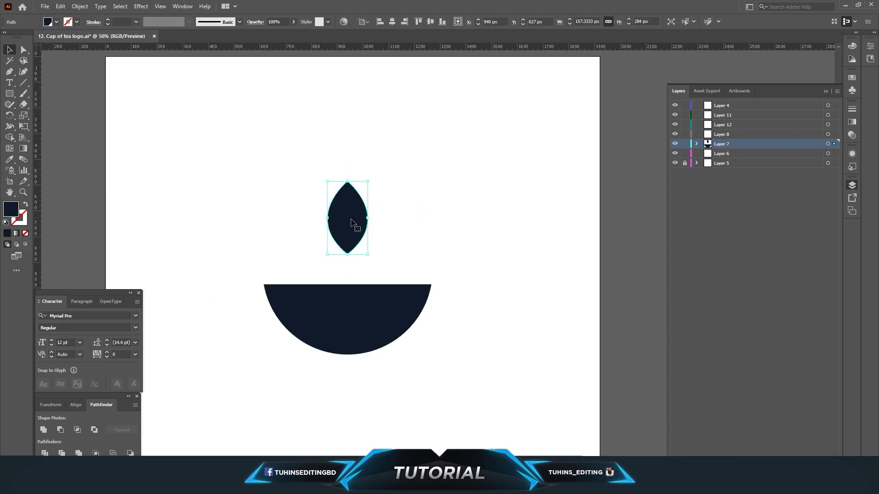
pyautogui.moveTo(369, 218)
pyautogui.mouseDown()
pyautogui.moveTo(351, 243)
pyautogui.moveTo(352, 231)
pyautogui.mouseUp()
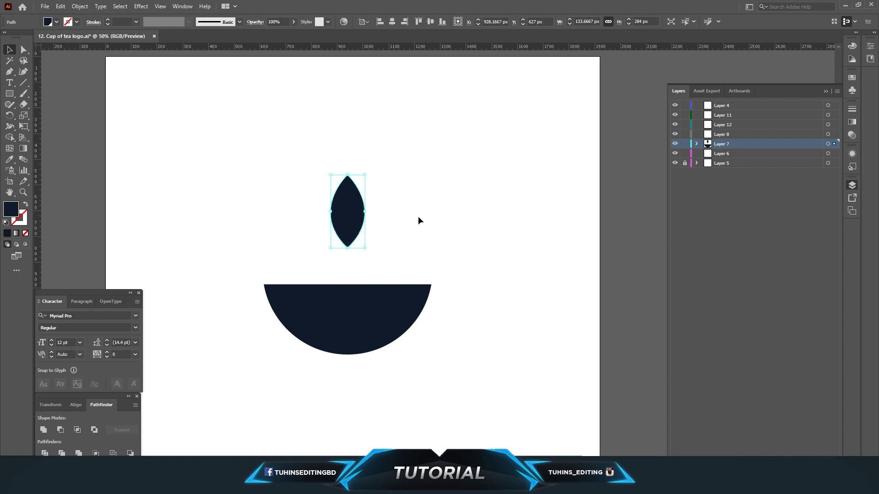
pyautogui.hotkey('ctrl', 'a')
pyautogui.click(399, 163)
pyautogui.click(344, 225)
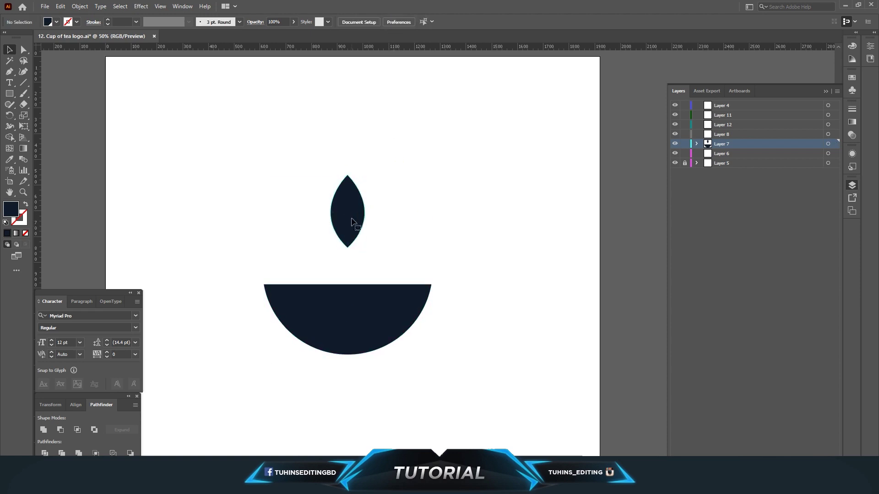
# Add two leaf copies, mirroring the left one, to flank the centre leaf.
pyautogui.moveTo(365, 248)
pyautogui.mouseDown()
pyautogui.moveTo(363, 239)
pyautogui.moveTo(399, 223)
pyautogui.moveTo(379, 252)
pyautogui.moveTo(440, 228)
pyautogui.moveTo(443, 239)
pyautogui.moveTo(267, 245)
pyautogui.mouseUp()
pyautogui.press('o')
pyautogui.click(325, 243)
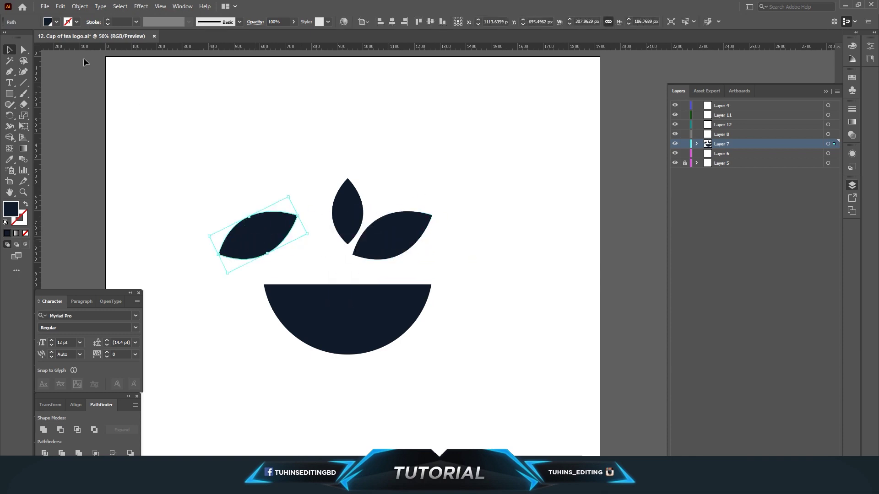
pyautogui.click(80, 7)
pyautogui.click(238, 49)
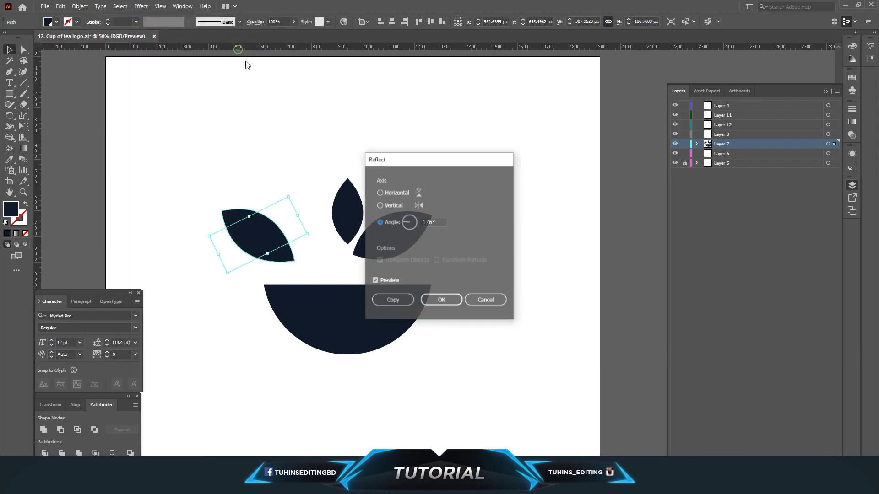
pyautogui.click(391, 205)
pyautogui.click(440, 300)
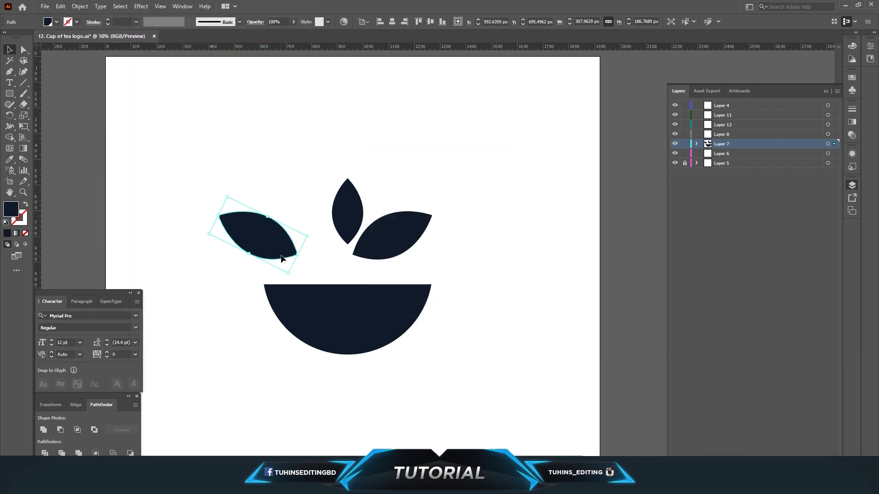
pyautogui.moveTo(287, 257); pyautogui.dragTo(327, 262)
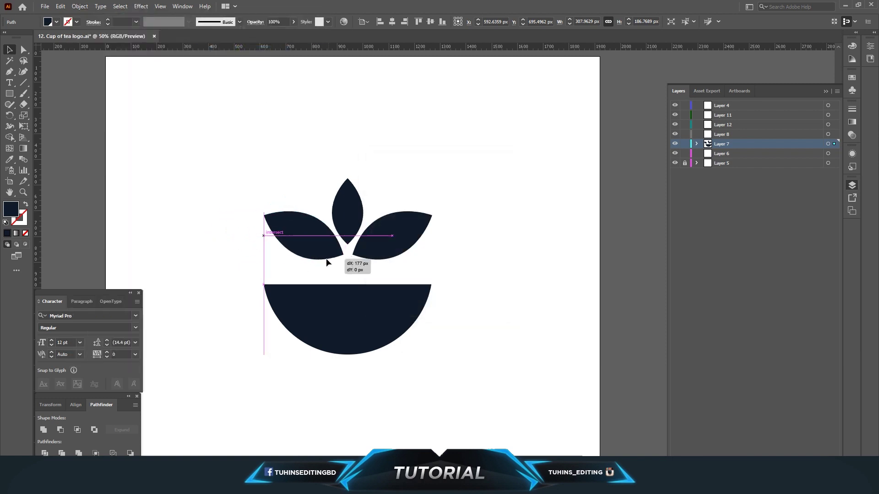
pyautogui.click(448, 259)
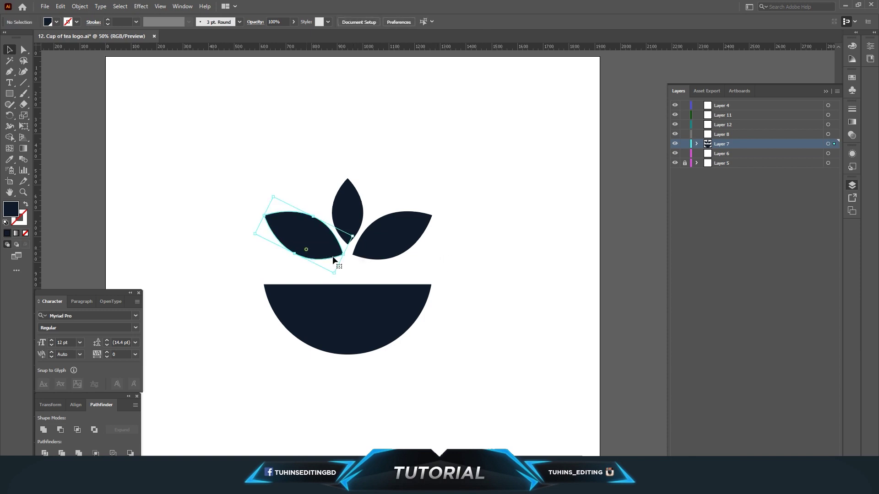
# Shrink the three leaves slightly around their centre and lower them just above the bowl.
pyautogui.hotkey('ctrl', '-')
pyautogui.hotkey('ctrl', '-')
pyautogui.hotkey('ctrl', '+')
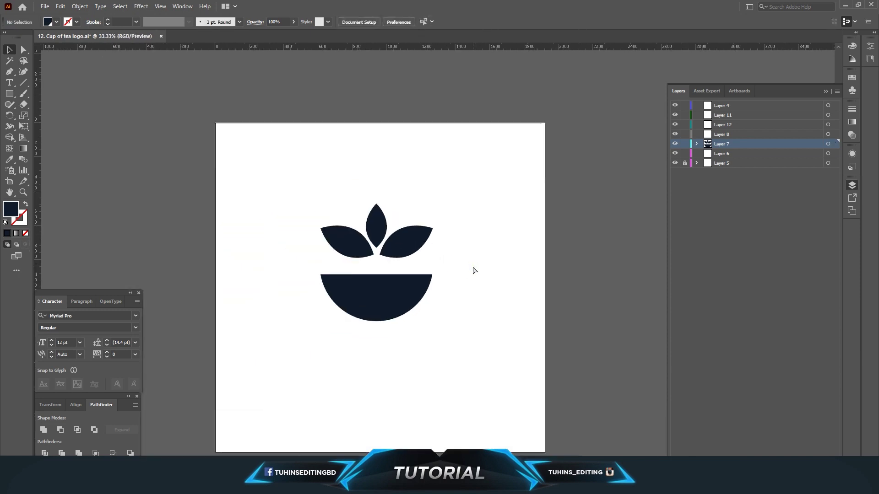
pyautogui.hotkey('ctrl', '+')
pyautogui.moveTo(262, 183)
pyautogui.mouseDown()
pyautogui.moveTo(408, 263)
pyautogui.moveTo(414, 250)
pyautogui.mouseUp()
pyautogui.click(379, 238)
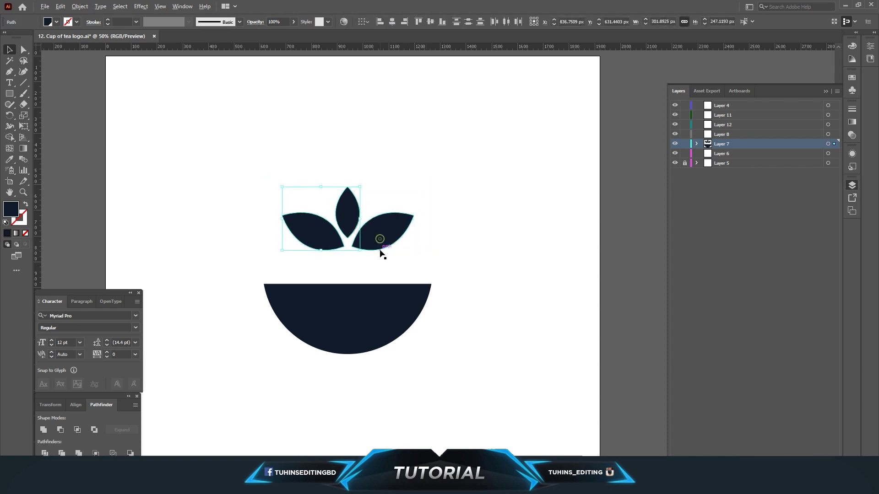
pyautogui.keyDown('shift'); pyautogui.click(399, 231); pyautogui.keyUp('shift')
pyautogui.moveTo(387, 237); pyautogui.dragTo(387, 258)
pyautogui.click(468, 261)
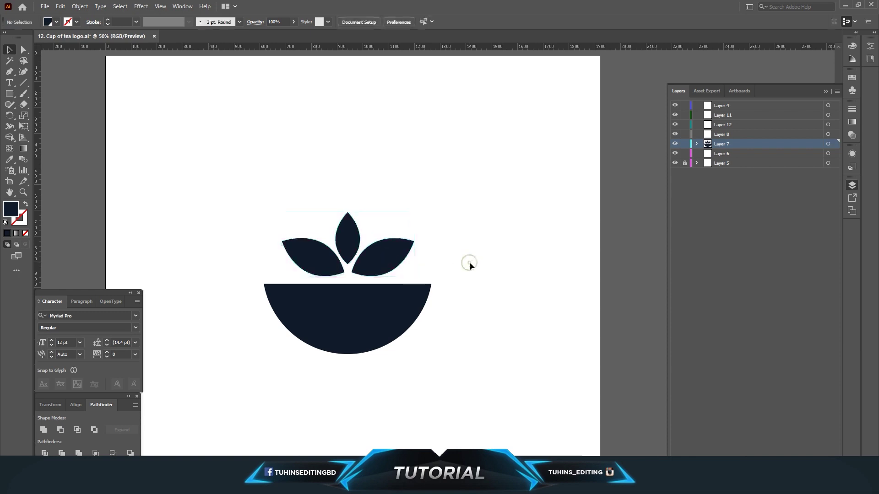
pyautogui.moveTo(208, 189); pyautogui.dragTo(456, 372)
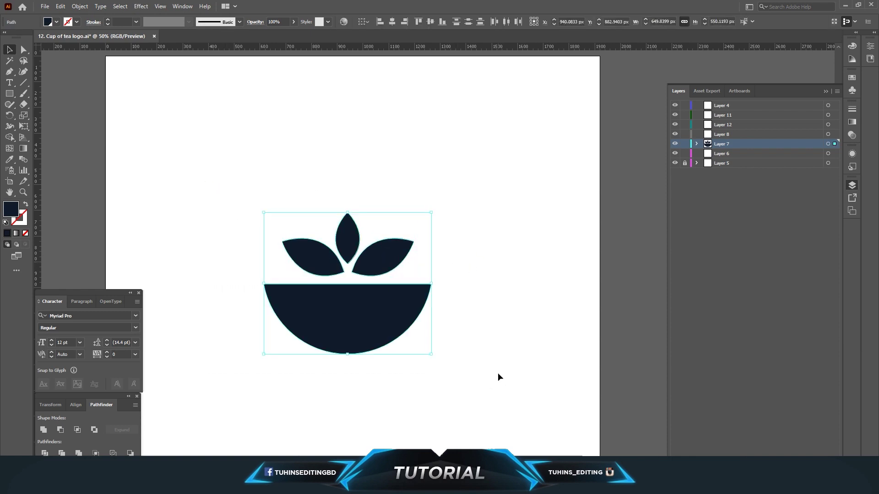
pyautogui.click(479, 363)
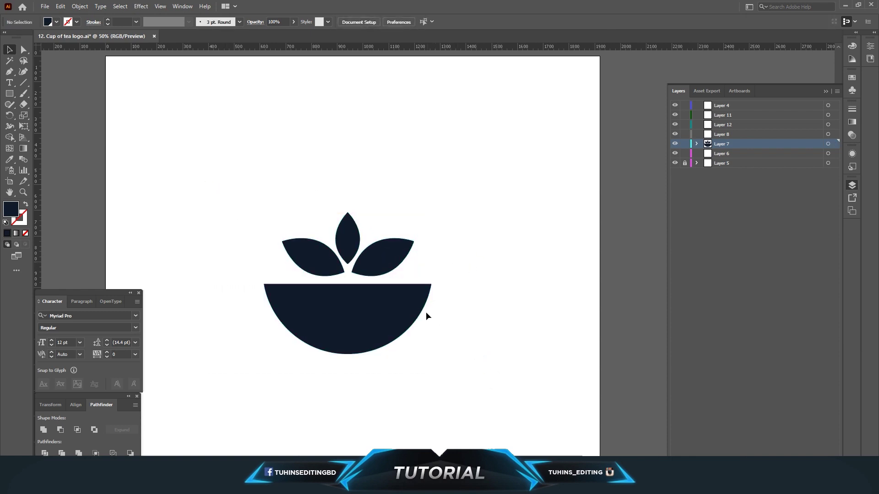
pyautogui.moveTo(10, 93); pyautogui.dragTo(46, 114)
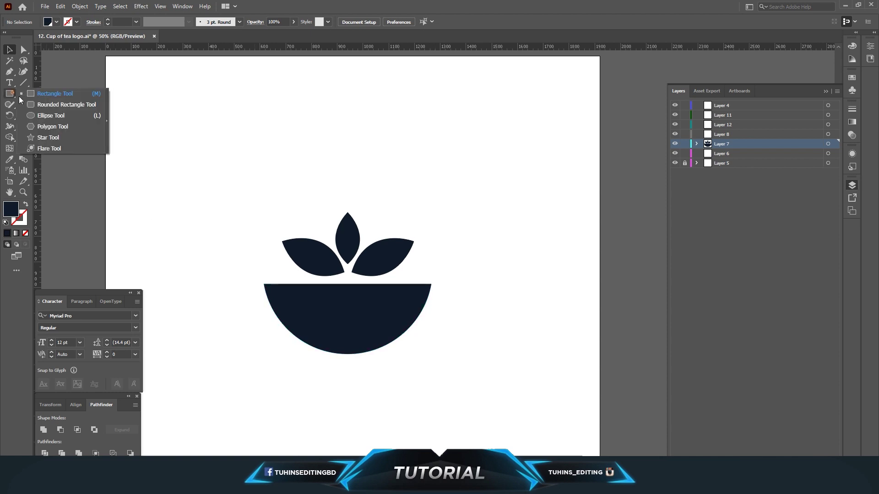
# Draw a small circle at the bowl's right rim and subtract a pasted bowl copy to form the handle.
pyautogui.moveTo(433, 306); pyautogui.dragTo(454, 329)
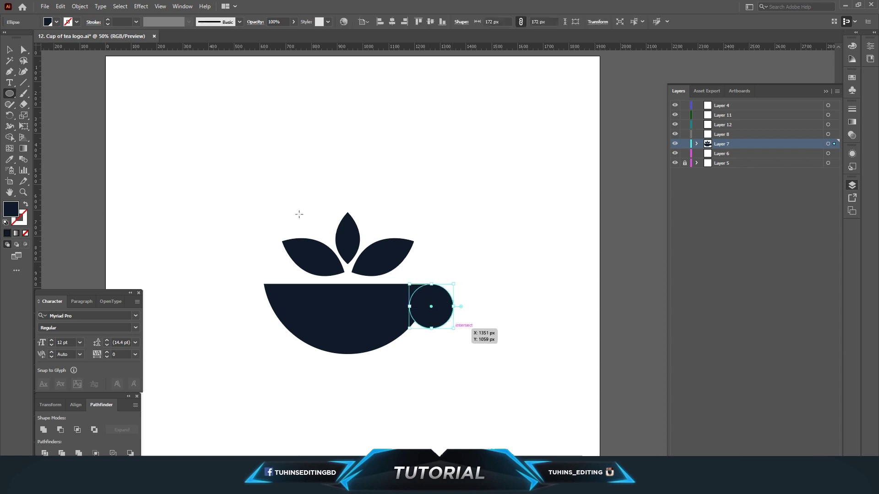
pyautogui.click(24, 49)
pyautogui.click(381, 334)
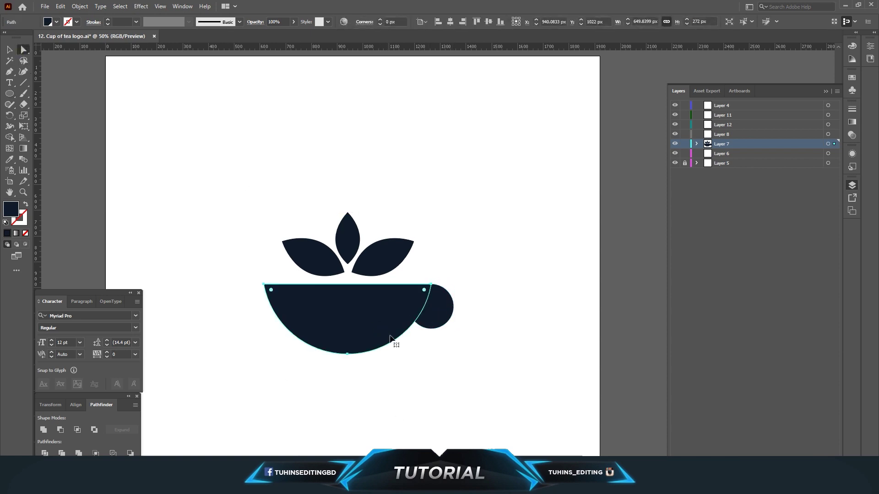
pyautogui.click(462, 359)
pyautogui.click(60, 6)
pyautogui.click(95, 89)
pyautogui.click(396, 311)
pyautogui.keyDown('shift'); pyautogui.click(437, 314); pyautogui.keyUp('shift')
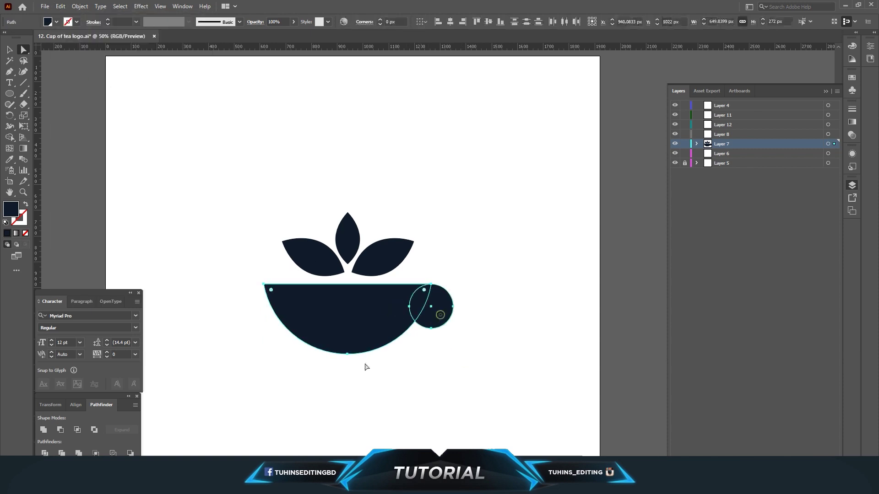
pyautogui.click(61, 452)
pyautogui.click(410, 387)
# Nudge the handle down and right, aligning it with the bowl's edge across a thin gap.
pyautogui.moveTo(432, 318); pyautogui.dragTo(447, 318)
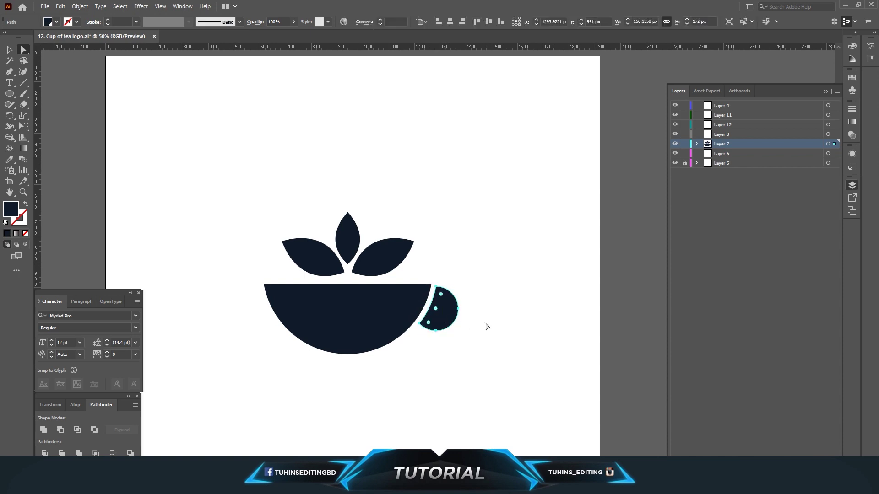
pyautogui.click(494, 323)
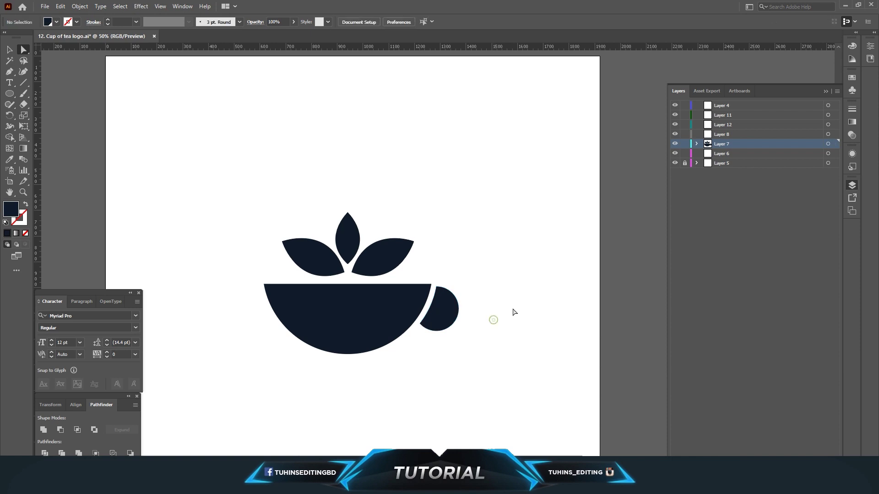
pyautogui.hotkey('ctrl', '-')
pyautogui.hotkey('ctrl', '-')
pyautogui.hotkey('ctrl', '-')
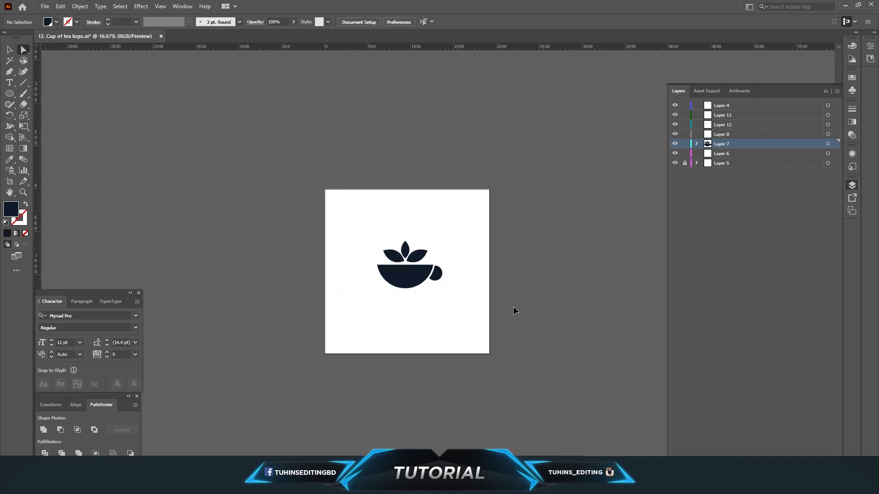
pyautogui.hotkey('ctrl', '+')
pyautogui.hotkey('ctrl', '+')
pyautogui.hotkey('ctrl', '+')
pyautogui.hotkey('ctrl', '+')
pyautogui.hotkey('ctrl', '+')
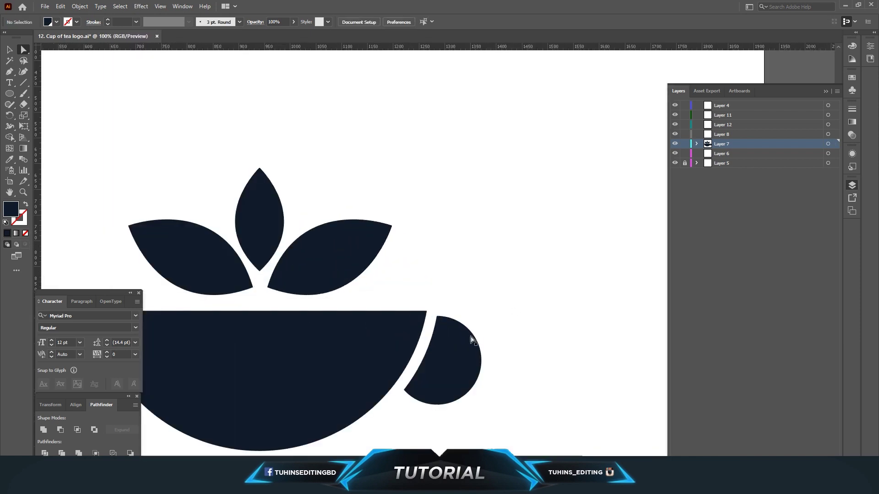
pyautogui.moveTo(440, 356); pyautogui.dragTo(440, 351)
pyautogui.click(512, 331)
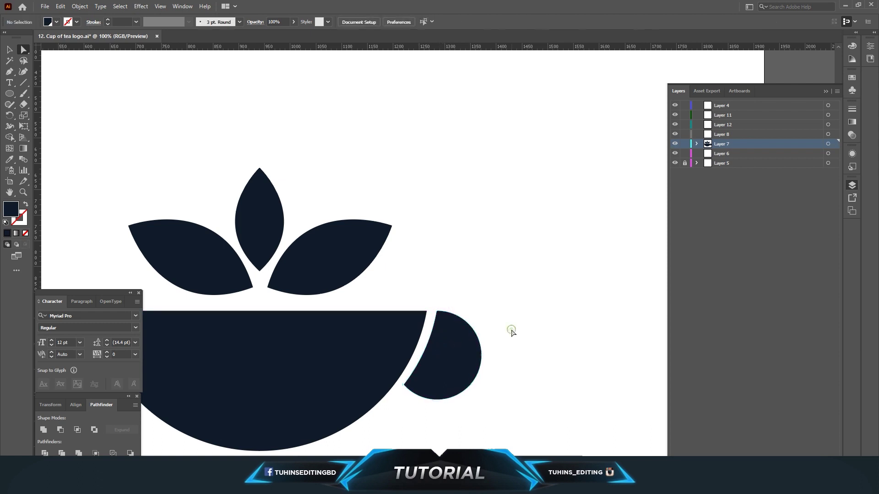
pyautogui.click(407, 387)
pyautogui.click(519, 343)
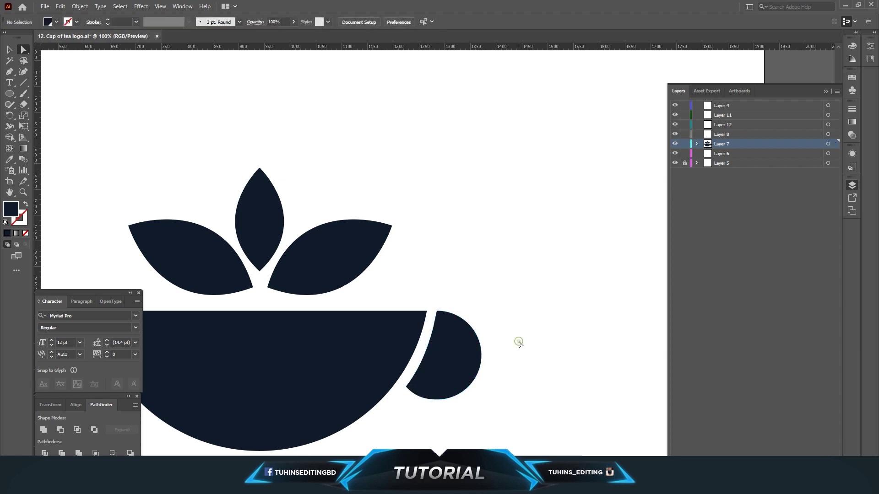
pyautogui.hotkey('ctrl', '-')
pyautogui.hotkey('ctrl', '-')
pyautogui.hotkey('ctrl', '-')
pyautogui.hotkey('ctrl', '-')
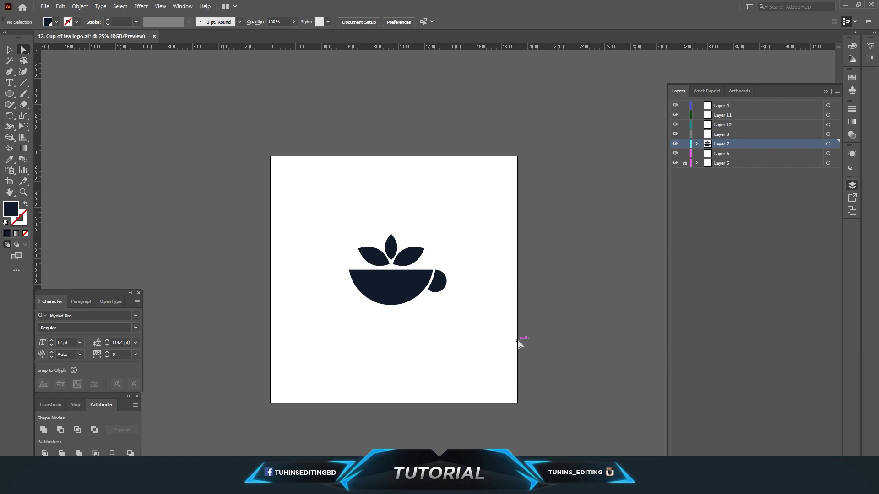
pyautogui.hotkey('ctrl', '+')
pyautogui.hotkey('ctrl', '+')
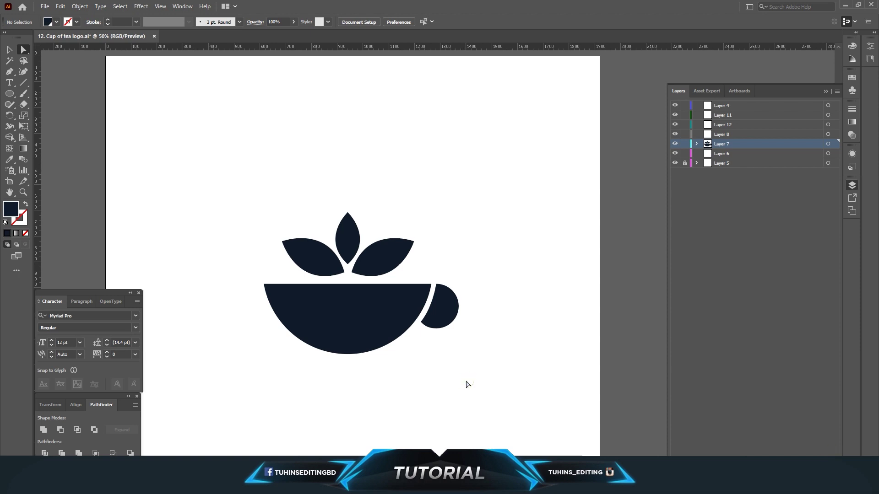
pyautogui.hotkey('ctrl', '-')
# Fill the left leaf yellow-green.
pyautogui.click(383, 301)
pyautogui.click(466, 331)
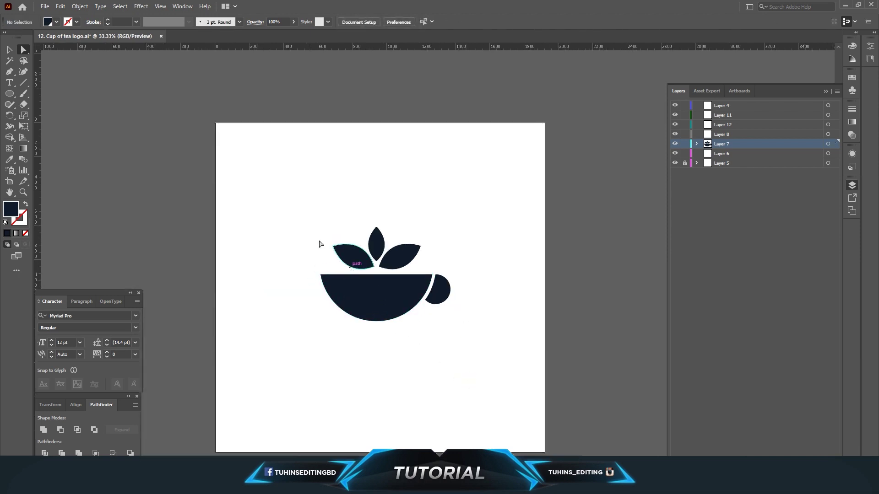
pyautogui.moveTo(318, 220); pyautogui.dragTo(416, 265)
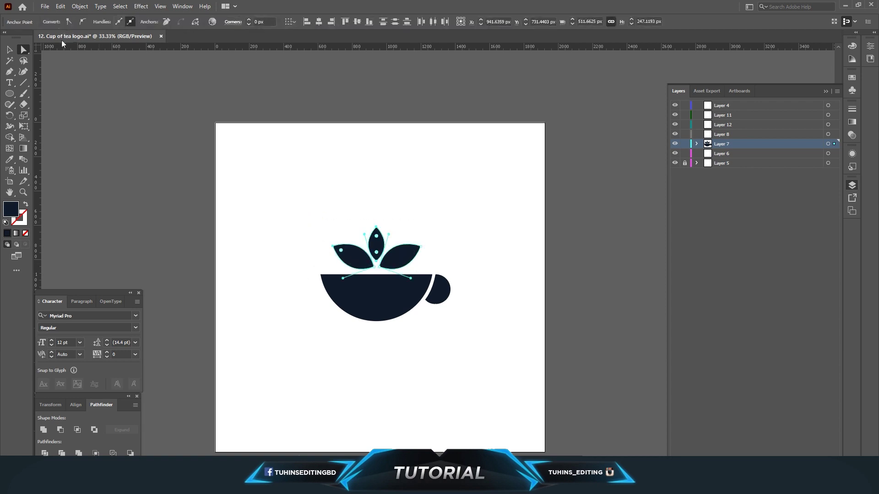
pyautogui.click(355, 256)
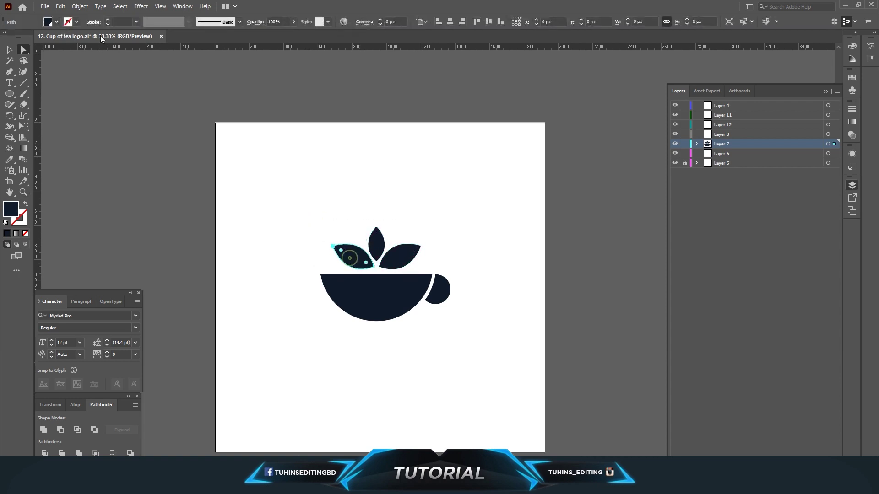
pyautogui.click(59, 24)
pyautogui.click(32, 44)
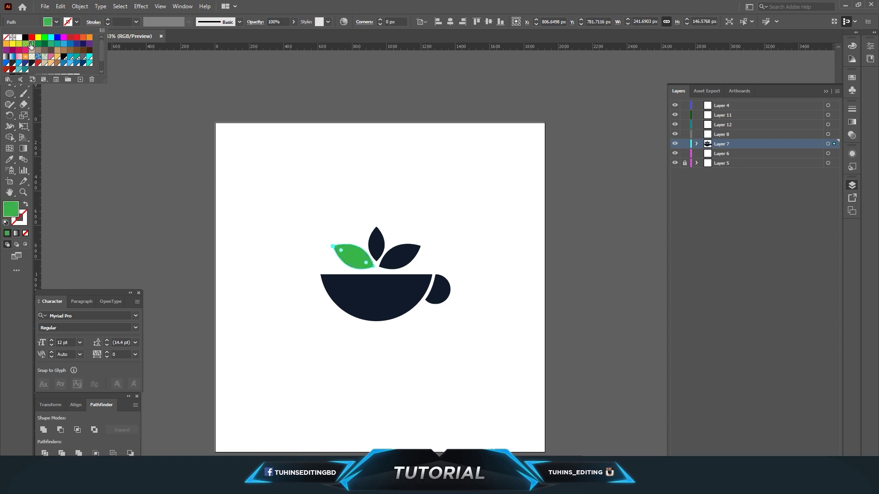
pyautogui.click(19, 44)
pyautogui.click(298, 122)
# Fill the middle leaf green and the right leaf yellow-green.
pyautogui.click(376, 243)
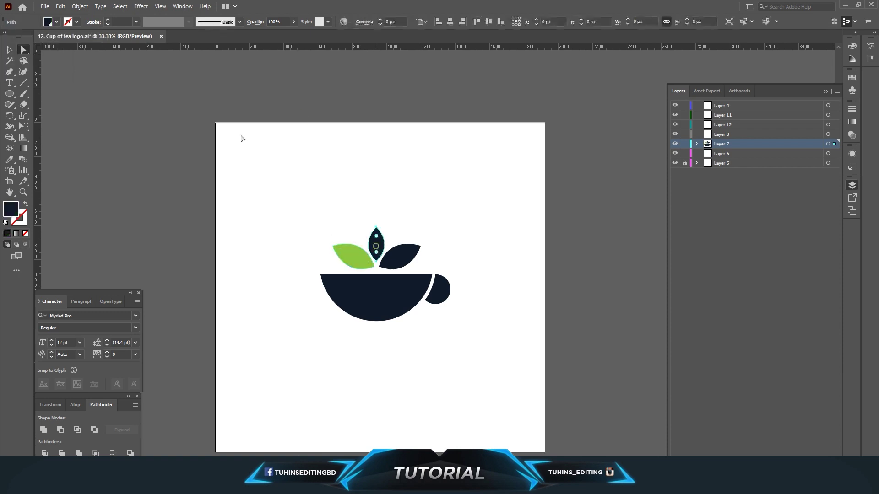
pyautogui.click(57, 23)
pyautogui.click(31, 44)
pyautogui.click(302, 225)
pyautogui.click(399, 264)
pyautogui.click(57, 22)
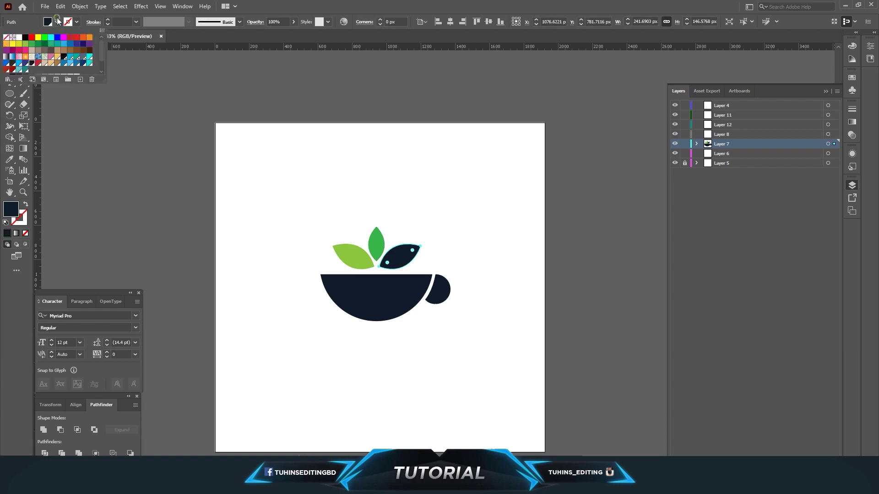
pyautogui.click(26, 45)
pyautogui.click(211, 192)
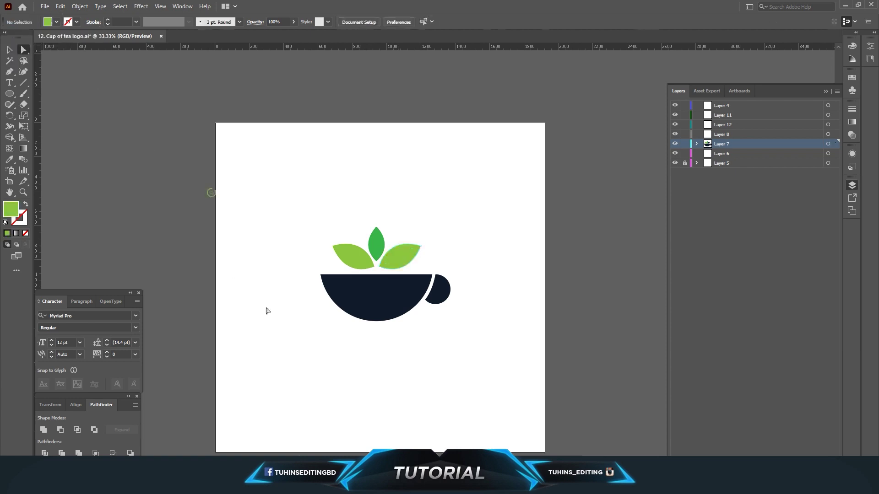
# Try a red fill on the cup body, then undo it.
pyautogui.click(375, 312)
pyautogui.click(57, 22)
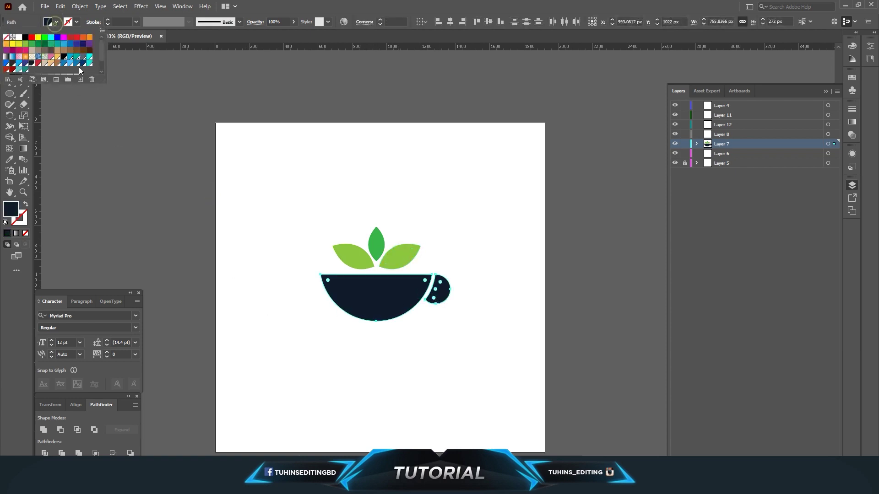
pyautogui.click(38, 64)
pyautogui.click(222, 187)
pyautogui.hotkey('ctrl', 'z')
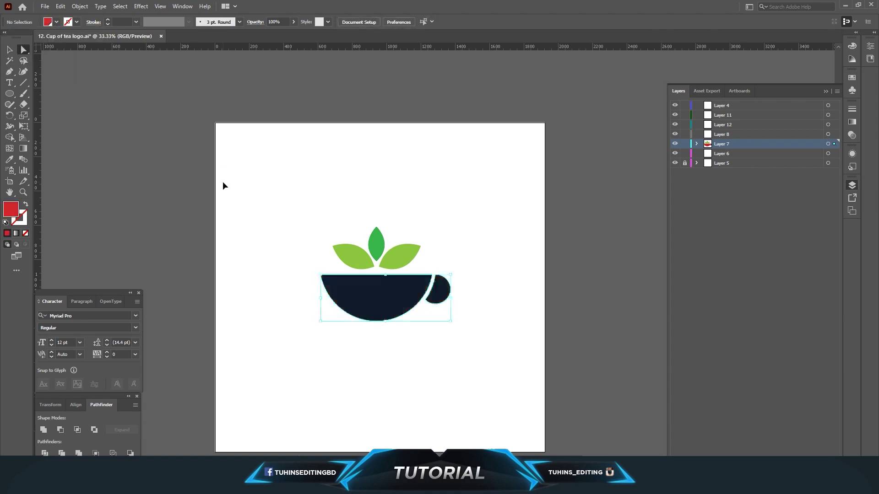
pyautogui.click(225, 189)
# Fill the cup bowl and handle with a deep charcoal grey swatch.
pyautogui.click(360, 297)
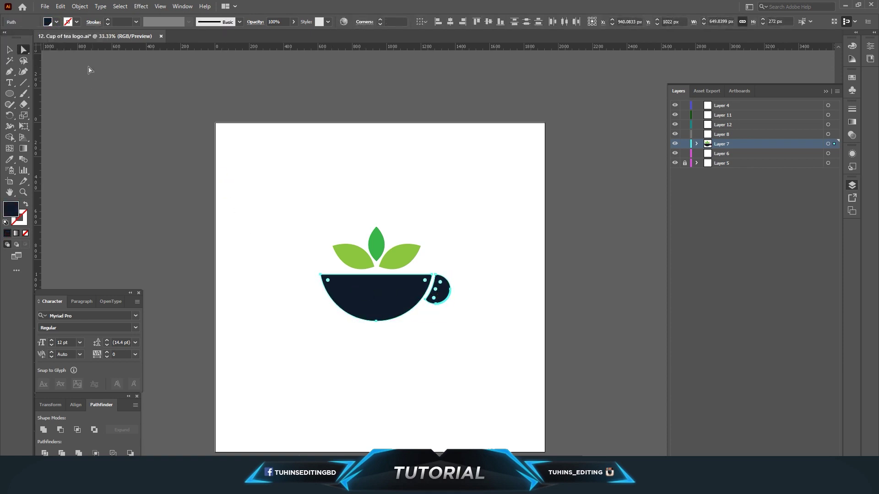
pyautogui.click(56, 22)
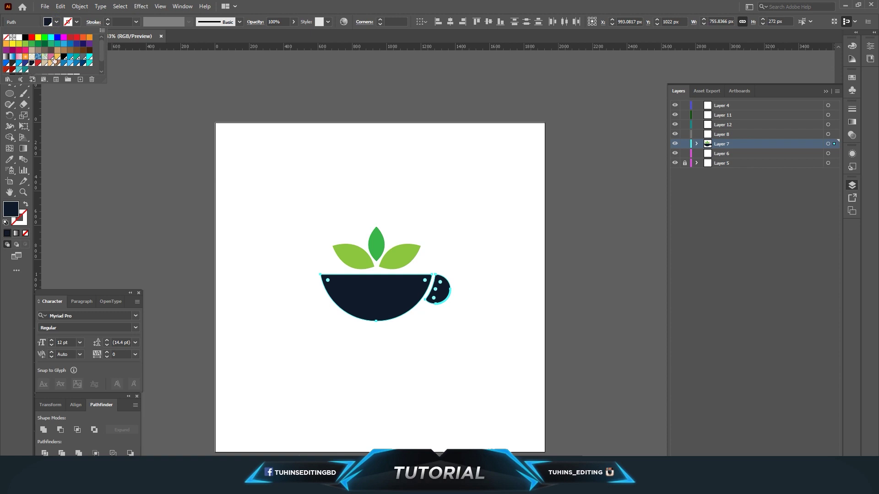
pyautogui.scroll(-2, 54, 60)
pyautogui.click(32, 63)
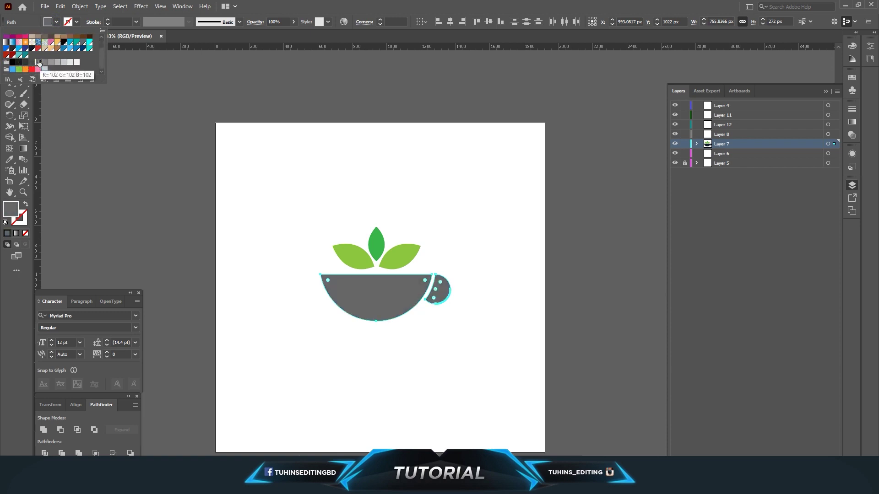
pyautogui.click(31, 63)
pyautogui.click(26, 65)
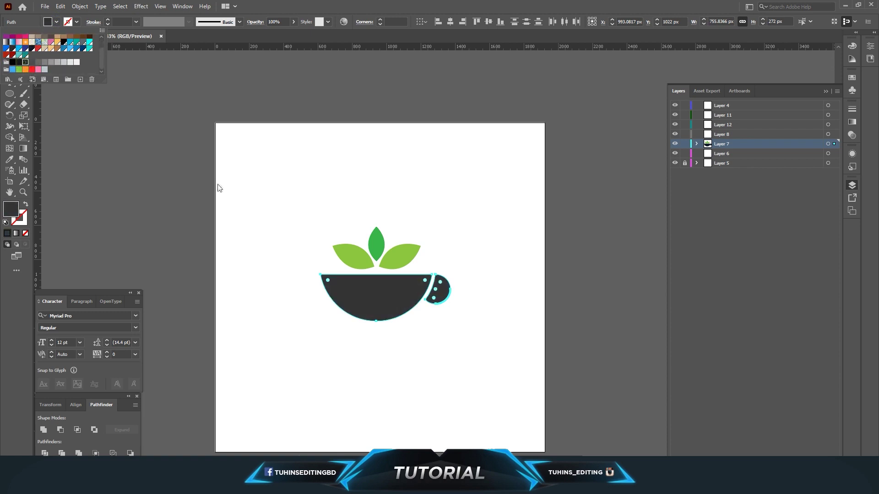
pyautogui.click(263, 213)
pyautogui.scroll(-2, 279, 212)
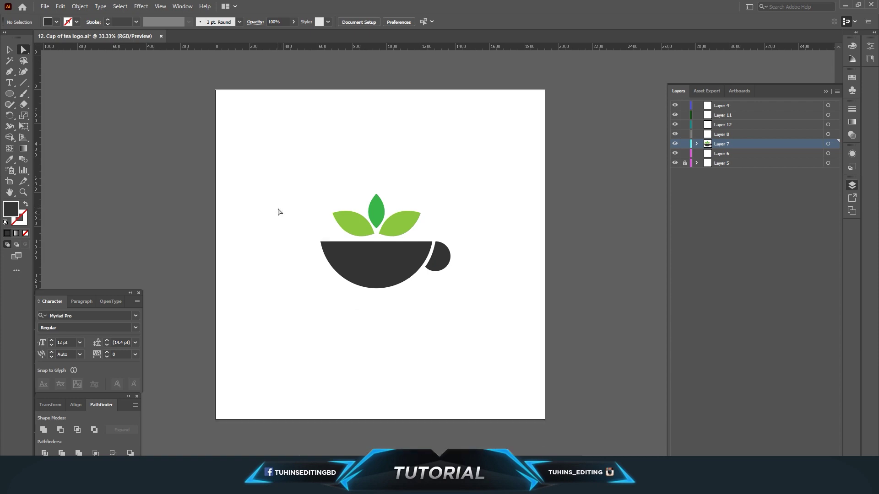
# Scale the whole teacup logo down about its centre.
pyautogui.moveTo(282, 176); pyautogui.dragTo(498, 331)
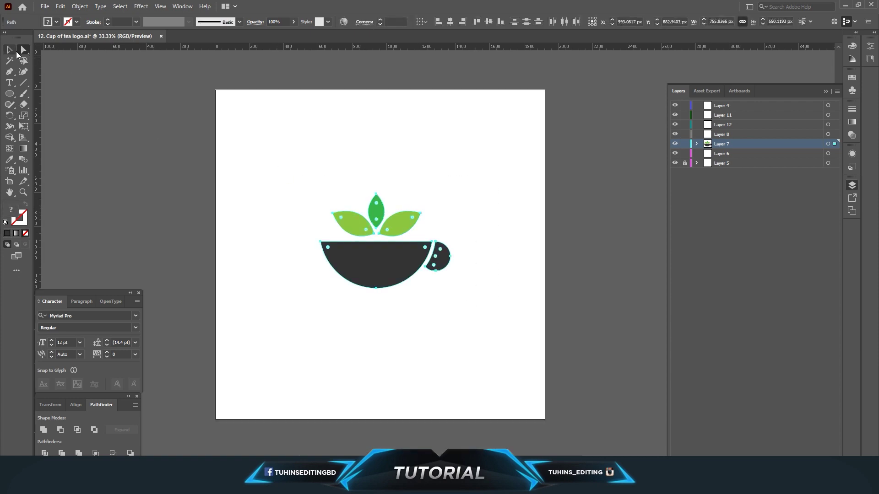
pyautogui.click(10, 49)
pyautogui.moveTo(452, 288)
pyautogui.mouseDown()
pyautogui.moveTo(433, 266)
pyautogui.moveTo(390, 253)
pyautogui.moveTo(388, 243)
pyautogui.mouseUp()
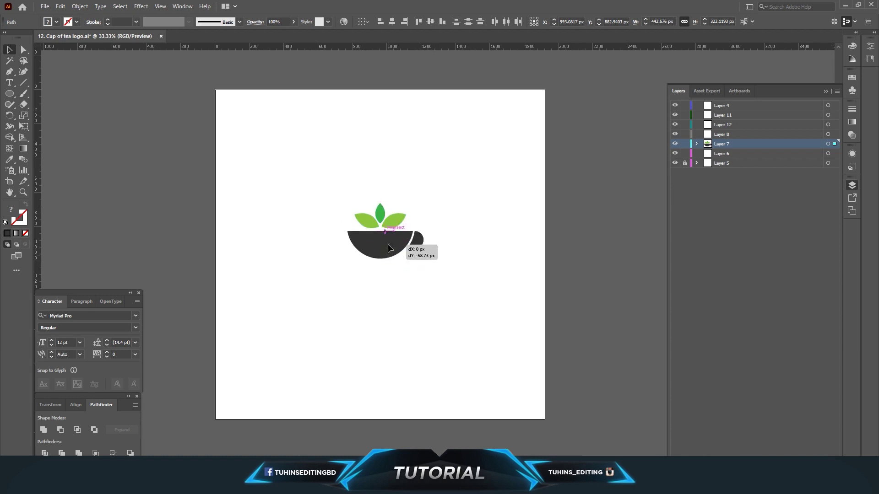
pyautogui.click(434, 277)
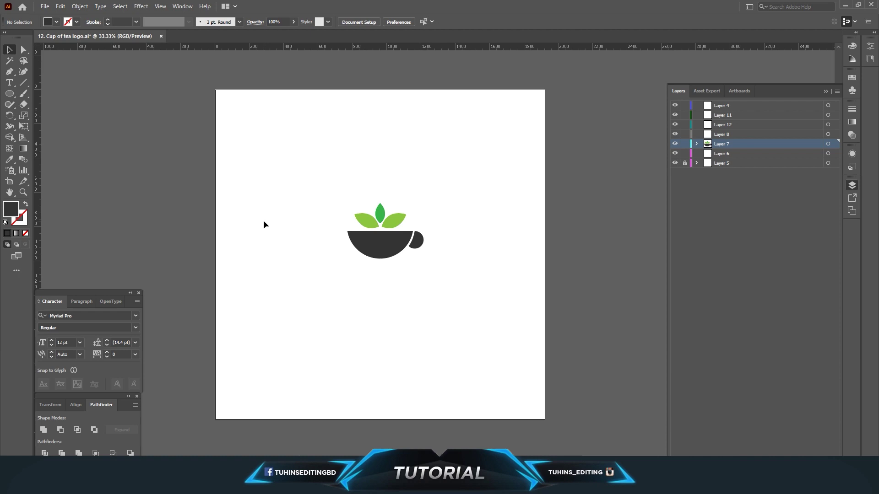
# Type the 'NaturalTea' wordmark below the cup on Layer 8.
pyautogui.click(9, 82)
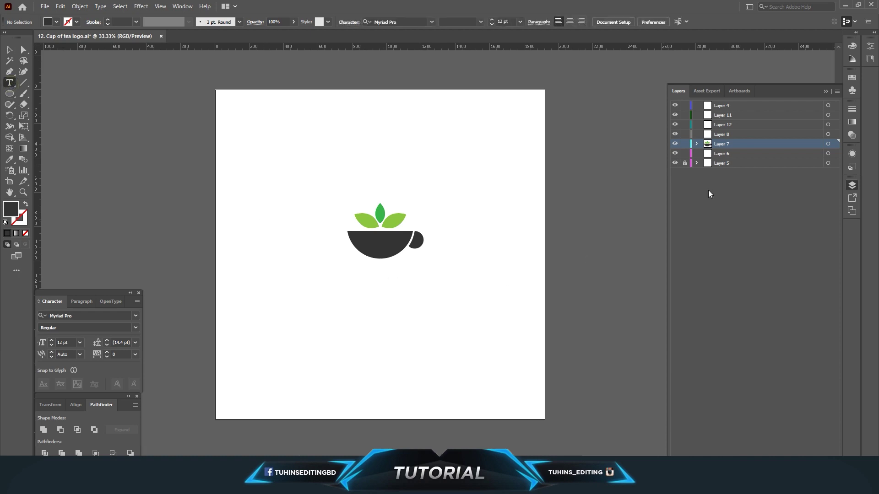
pyautogui.click(718, 134)
pyautogui.click(310, 295)
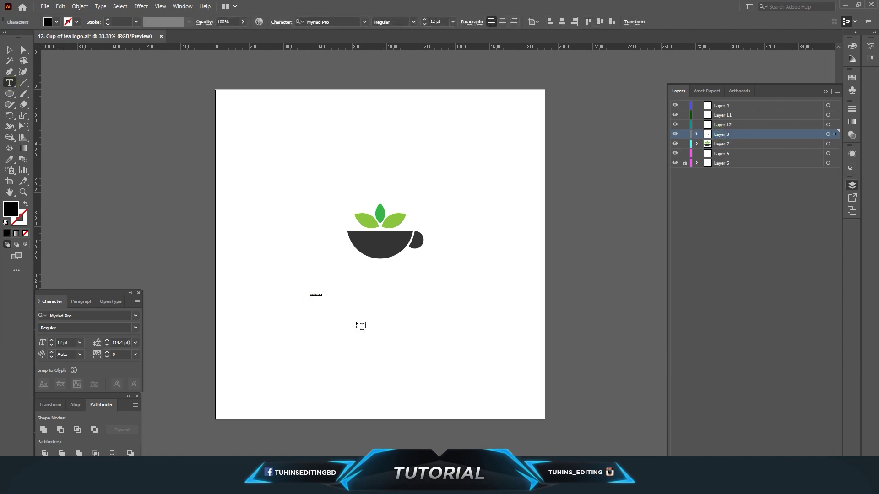
pyautogui.write('N')
# Enlarge the wordmark, place it under the cup and eyedropper the cup's dark grey onto it.
pyautogui.click(9, 49)
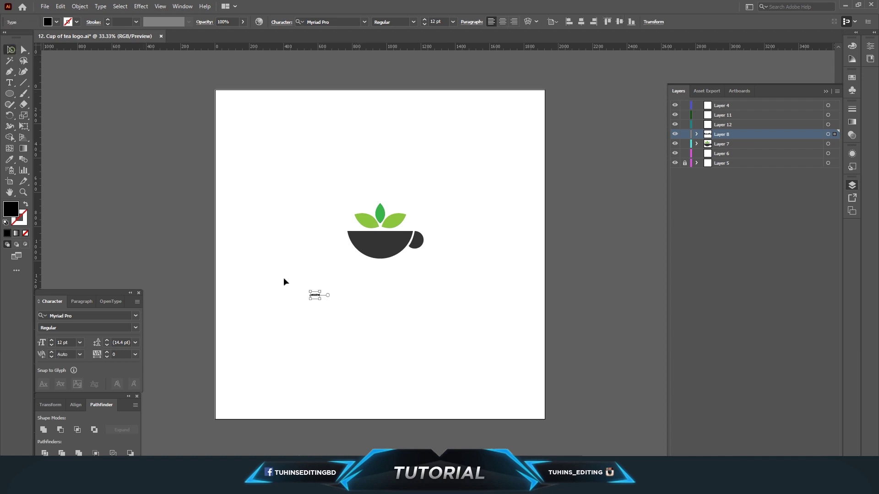
pyautogui.moveTo(323, 298); pyautogui.dragTo(470, 379)
pyautogui.moveTo(392, 299); pyautogui.dragTo(404, 271)
pyautogui.press('i')
pyautogui.click(394, 246)
pyautogui.press('v')
# Browse the font family list for a script typeface for the wordmark.
pyautogui.scroll(1, 297, 172)
pyautogui.scroll(2, 353, 162)
pyautogui.click(365, 22)
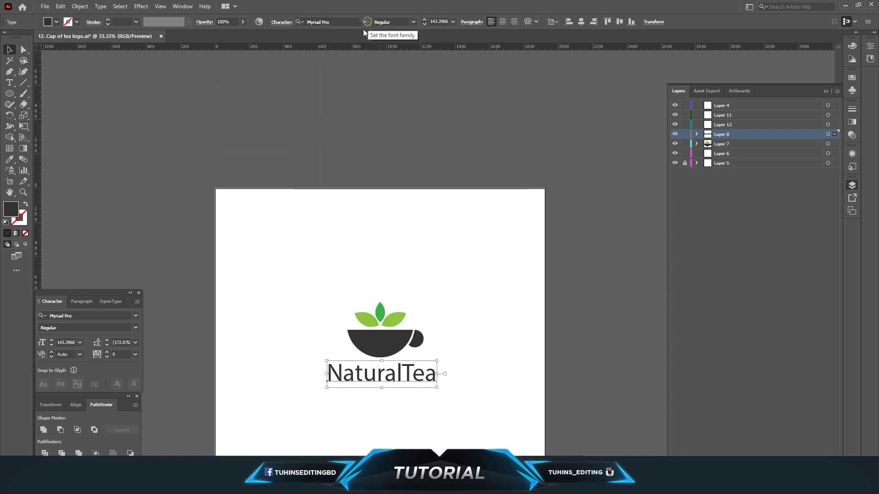
pyautogui.click(364, 22)
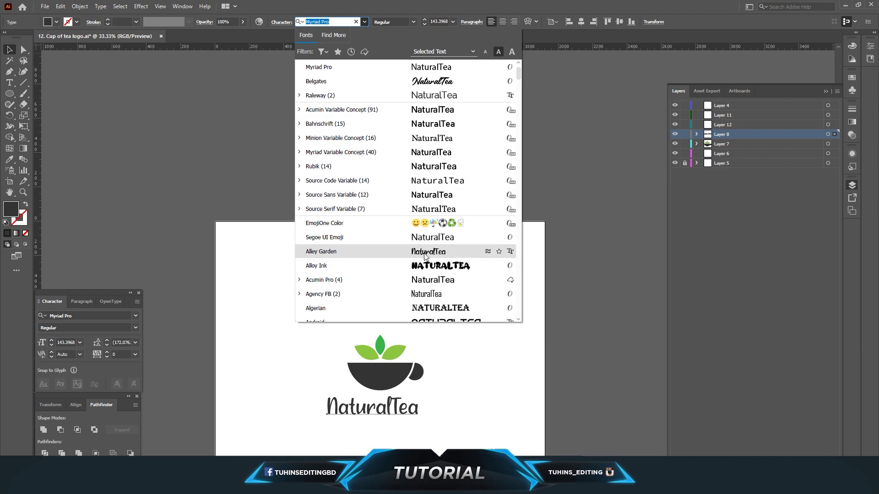
# Scroll the font list to Coolvetica and apply Coolvetica Regular to the NaturalTea wordmark.
pyautogui.scroll(-3, 426, 280)
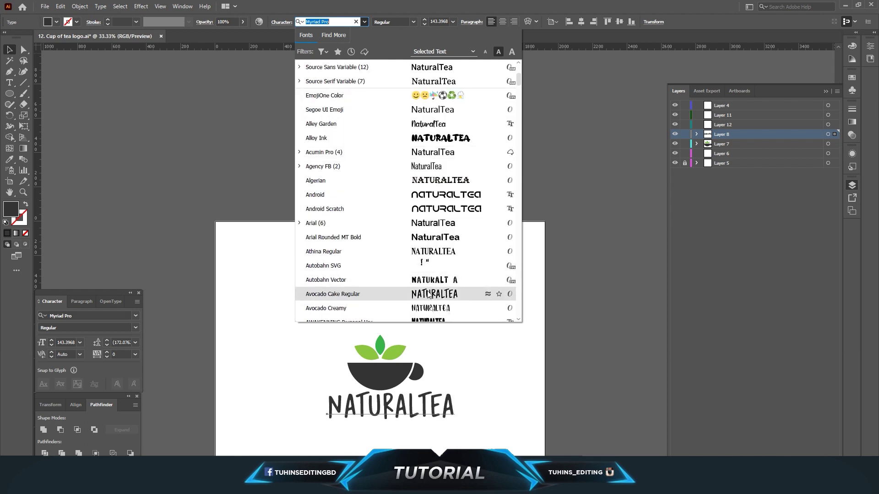
pyautogui.scroll(-2, 428, 294)
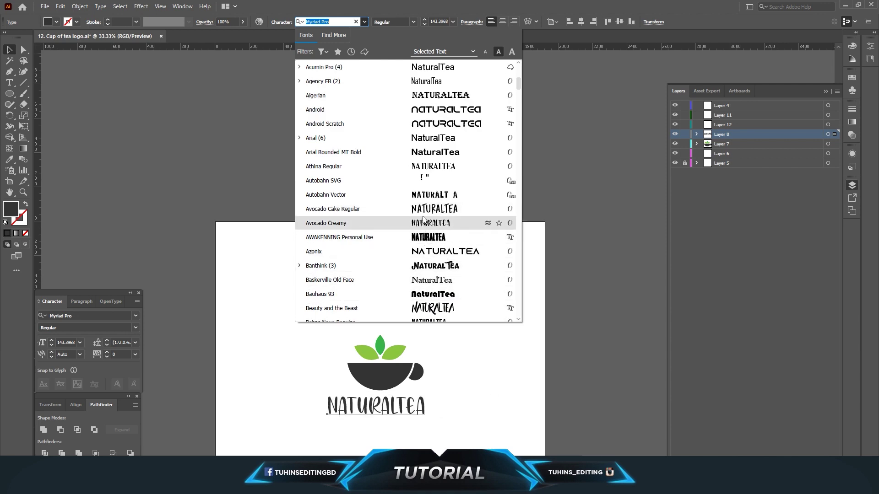
pyautogui.scroll(-2, 423, 212)
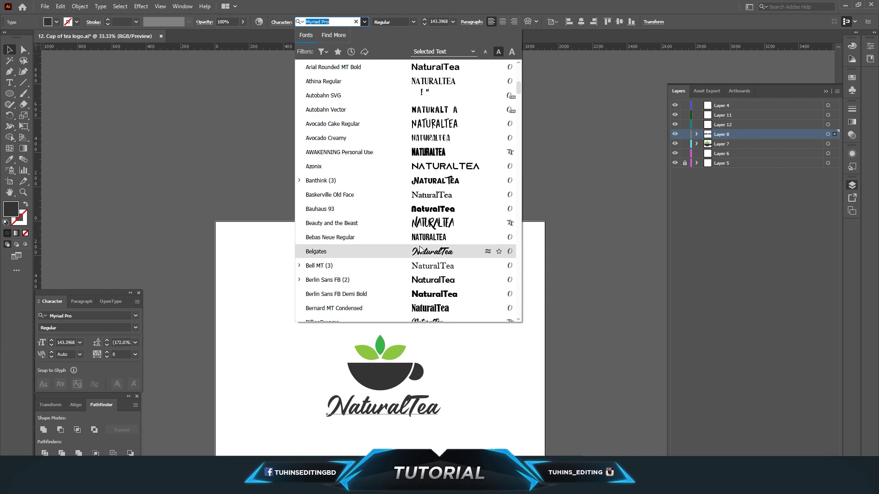
pyautogui.scroll(-1, 419, 249)
pyautogui.scroll(-1, 420, 248)
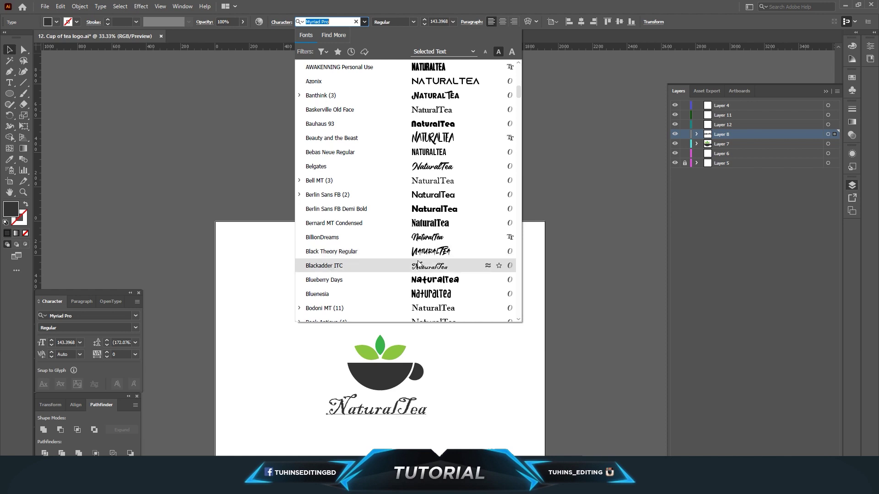
pyautogui.scroll(-1, 419, 257)
pyautogui.scroll(-3, 424, 252)
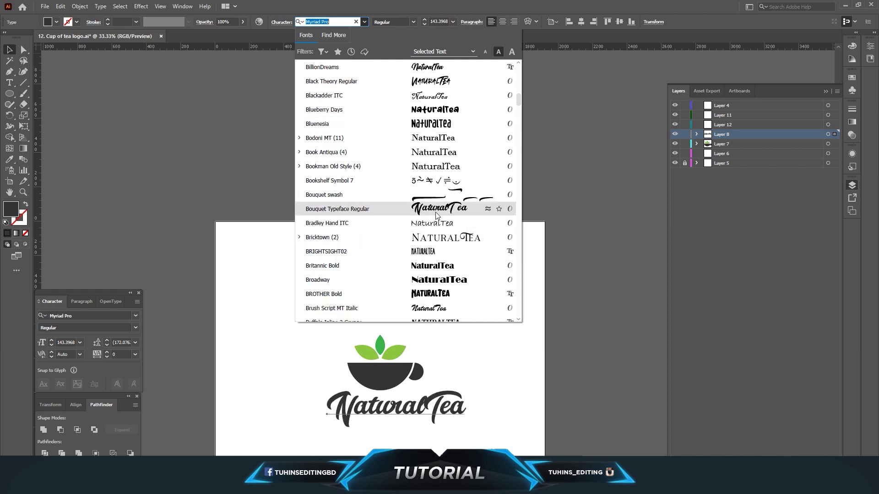
pyautogui.scroll(-3, 435, 257)
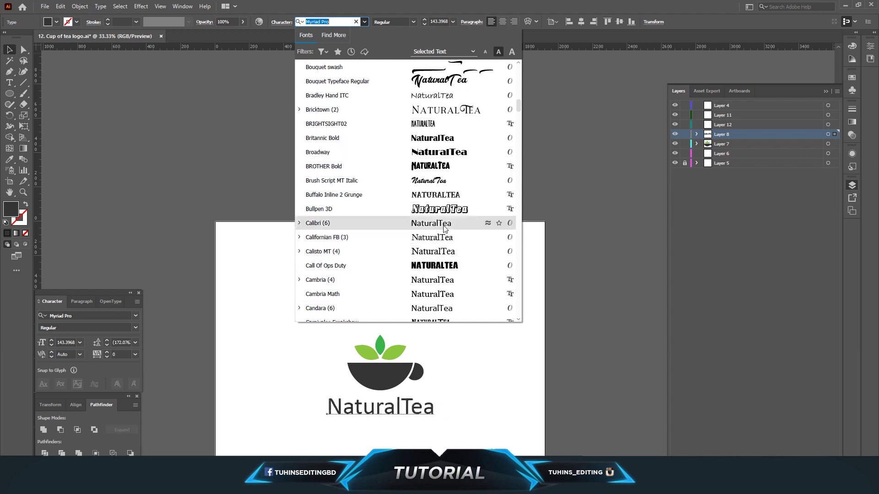
pyautogui.scroll(-2, 451, 214)
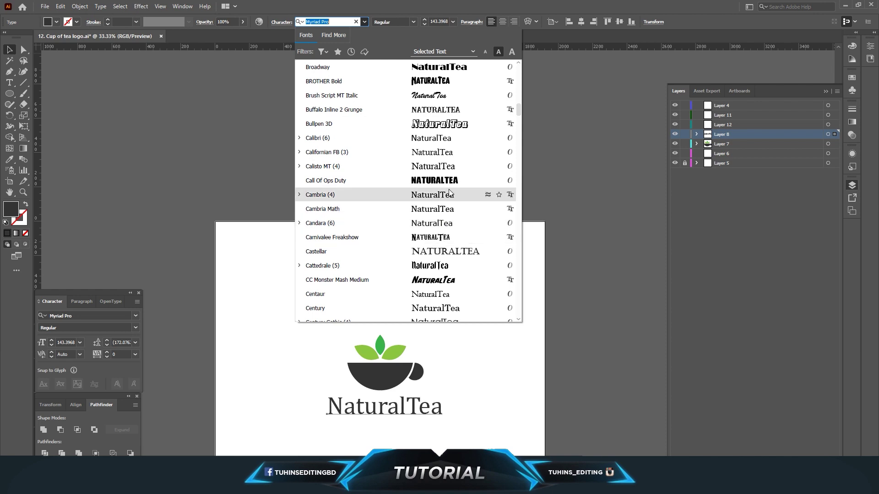
pyautogui.scroll(-2, 443, 274)
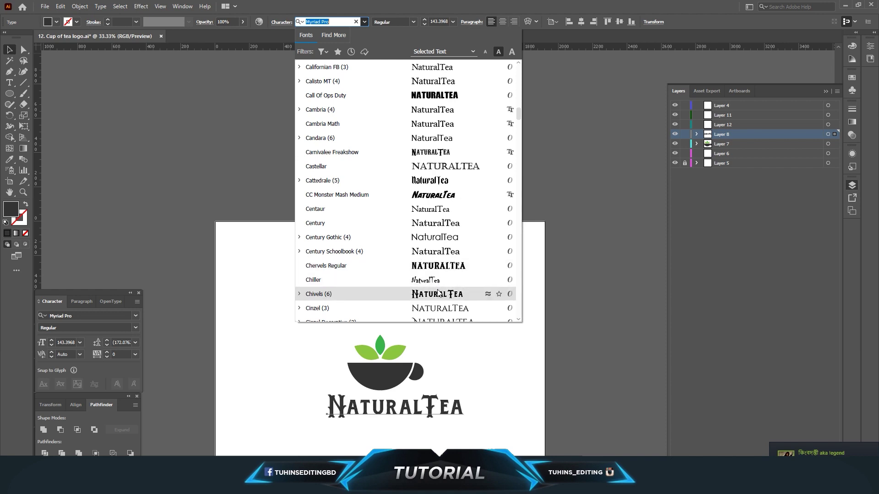
pyautogui.scroll(-4, 440, 276)
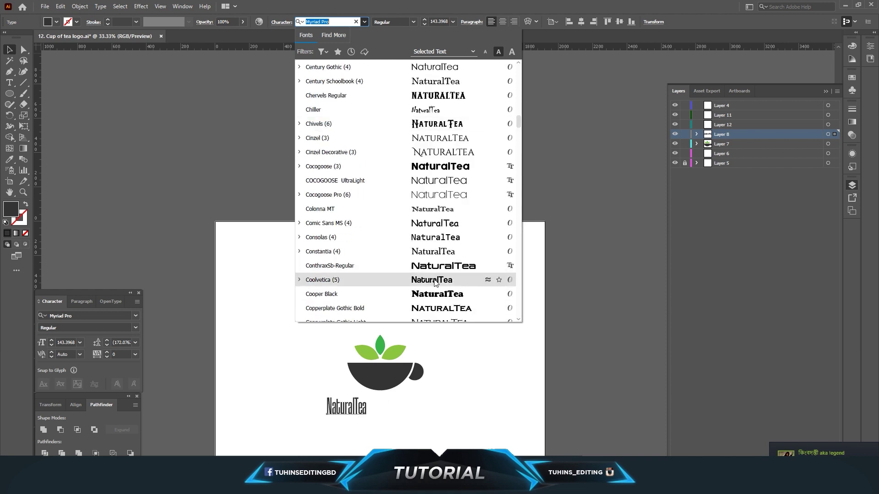
pyautogui.click(299, 280)
pyautogui.scroll(-1, 357, 283)
pyautogui.scroll(-1, 358, 282)
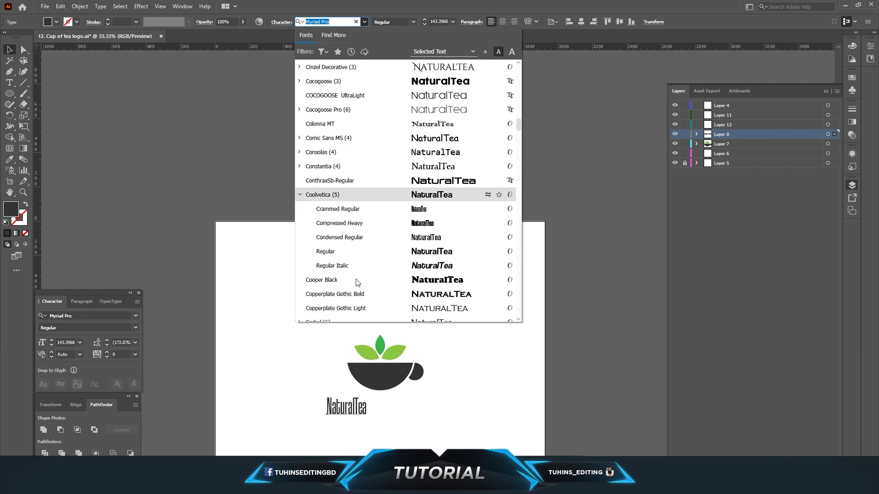
pyautogui.click(397, 259)
# Select the word 'Tea' in the wordmark with the Type tool.
pyautogui.scroll(-3, 461, 320)
pyautogui.press('t')
pyautogui.moveTo(402, 316); pyautogui.dragTo(436, 320)
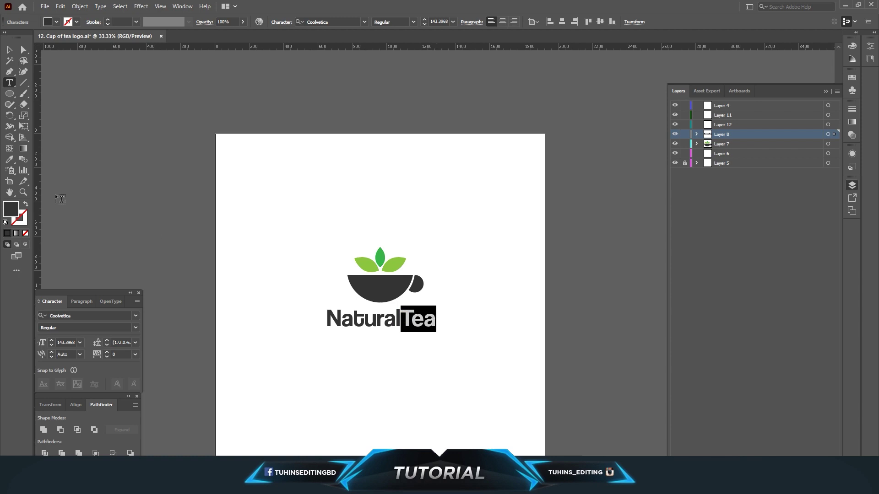
# Colour 'Tea' with the light green of the leaves using the Eyedropper.
pyautogui.click(9, 159)
pyautogui.click(366, 258)
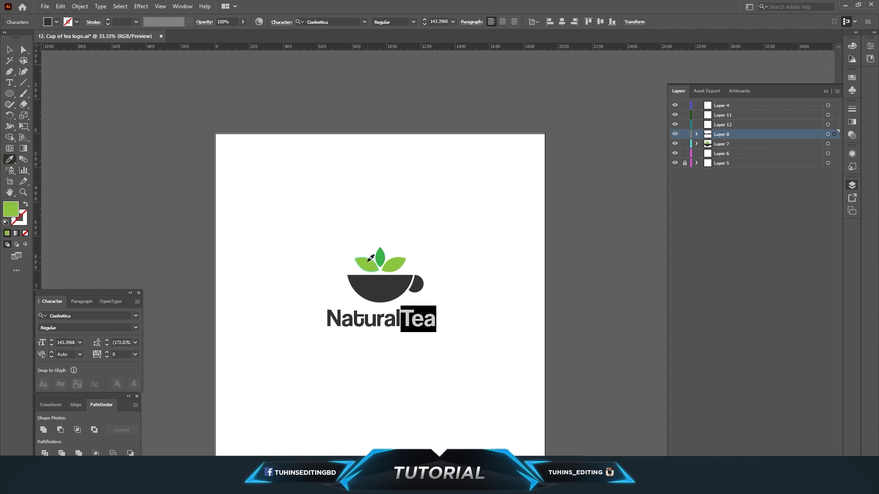
pyautogui.click(9, 50)
pyautogui.click(452, 253)
# Enlarge the NaturalTea wordmark under the cup and nudge it down slightly.
pyautogui.scroll(-2, 453, 254)
pyautogui.moveTo(414, 276); pyautogui.dragTo(413, 273)
pyautogui.click(473, 276)
pyautogui.click(435, 279)
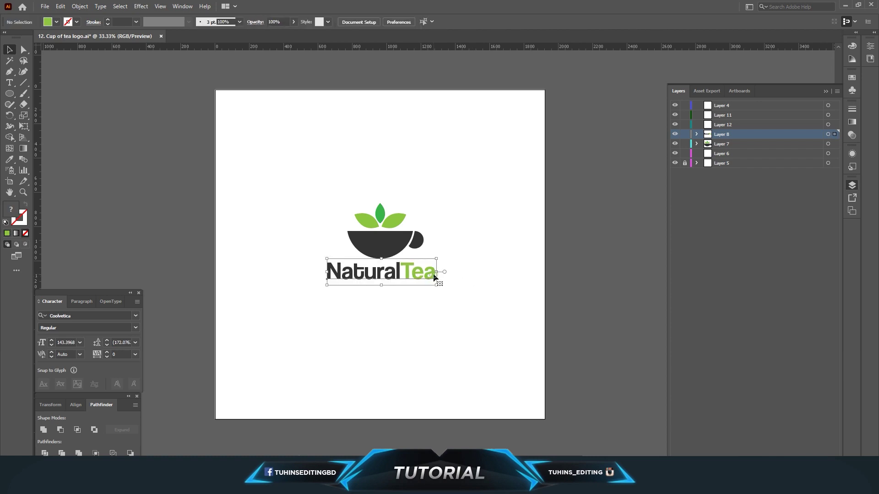
pyautogui.moveTo(436, 284); pyautogui.dragTo(456, 289)
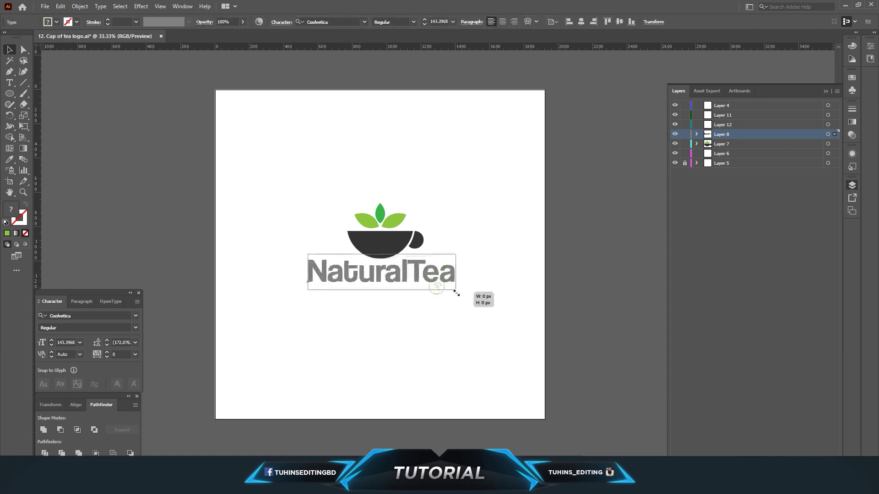
pyautogui.hotkey('shift', 'Down')
pyautogui.hotkey('shift', 'Down')
pyautogui.hotkey('shift', 'Down')
pyautogui.click(430, 304)
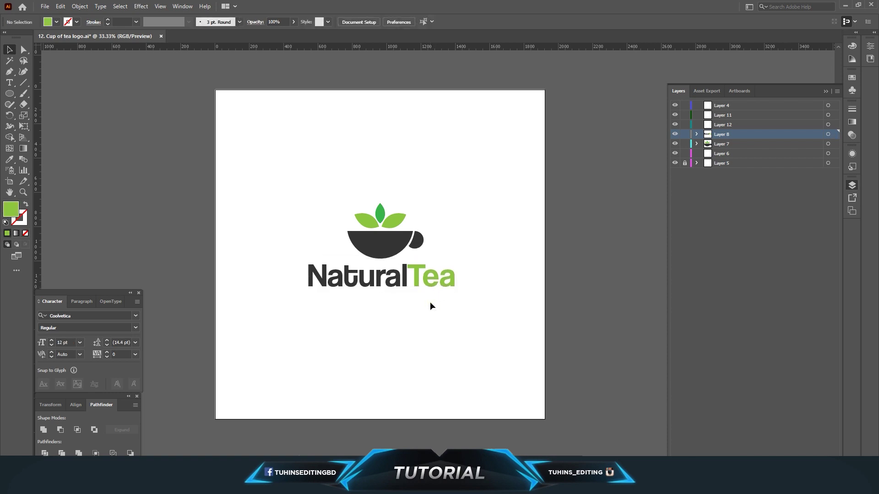
pyautogui.click(413, 276)
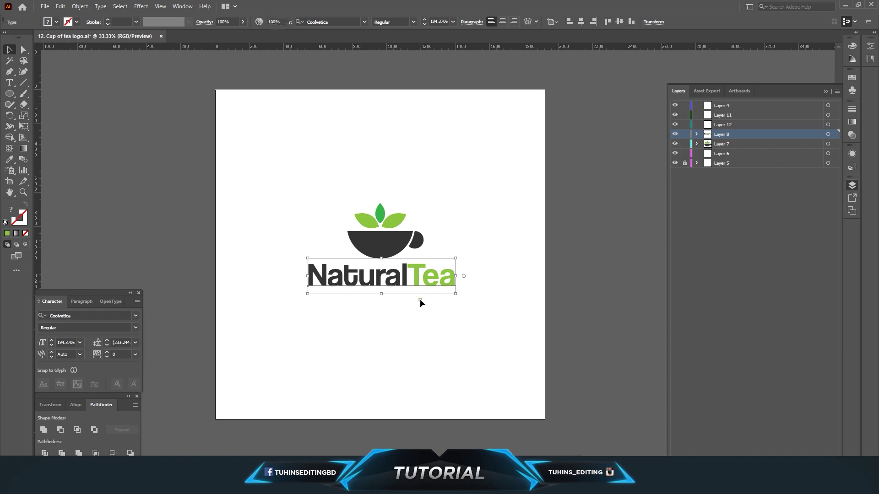
# Preview the wordmark's tracking presets, leaving tracking at 0.
pyautogui.click(420, 301)
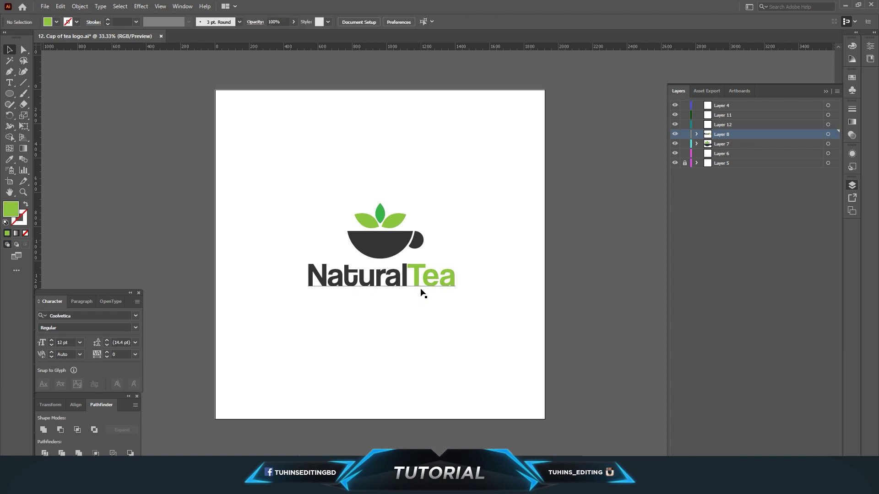
pyautogui.click(420, 289)
pyautogui.click(135, 354)
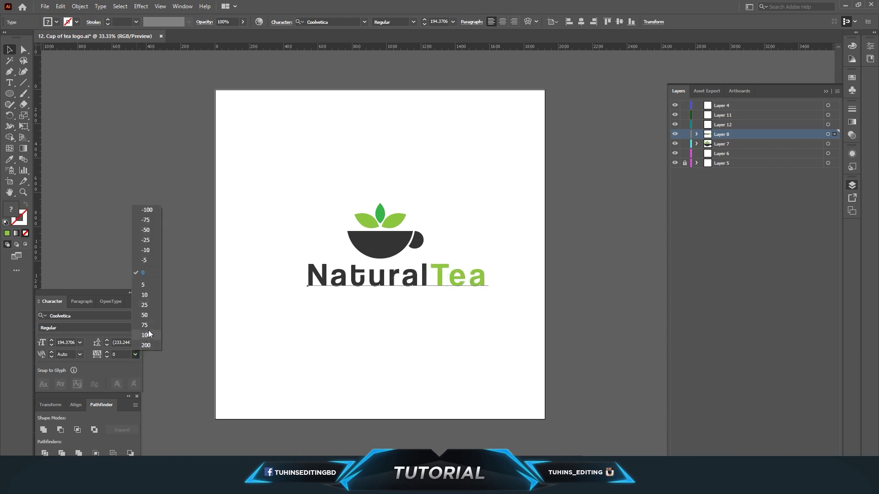
pyautogui.click(213, 255)
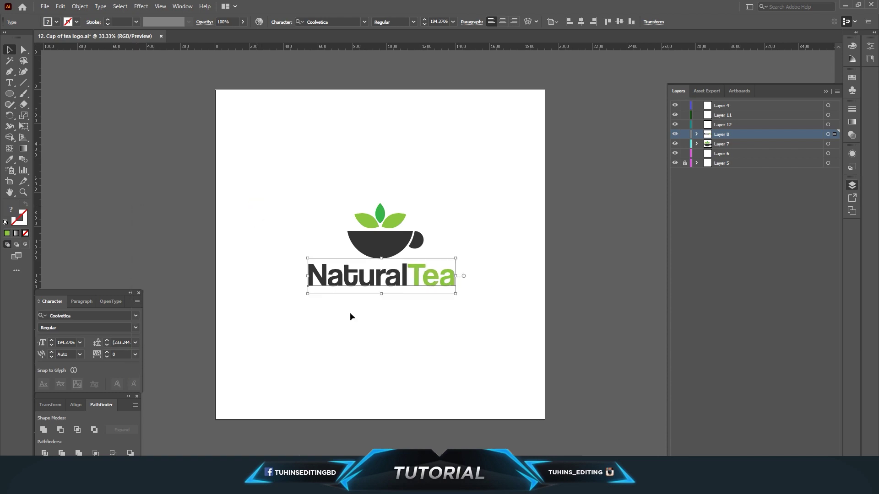
# Scale the NaturalTea wordmark down slightly and nudge it up beneath the cup.
pyautogui.moveTo(456, 293); pyautogui.dragTo(458, 305)
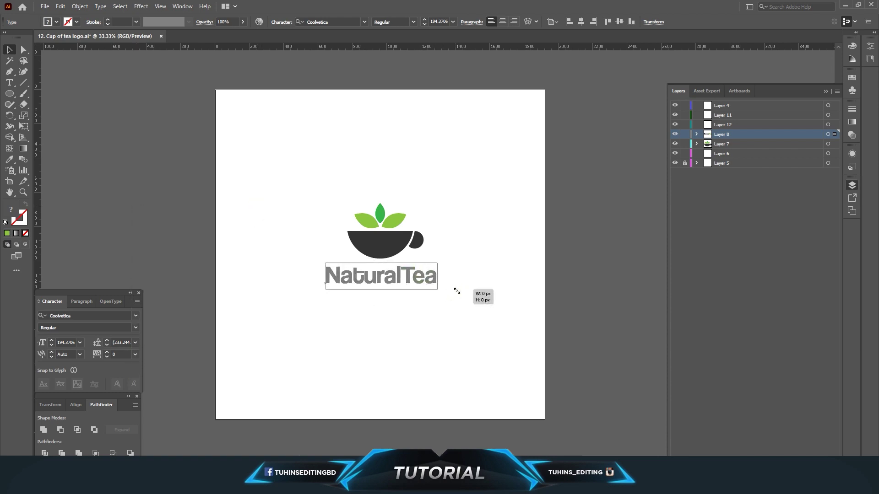
pyautogui.click(458, 305)
pyautogui.moveTo(421, 281); pyautogui.dragTo(421, 280)
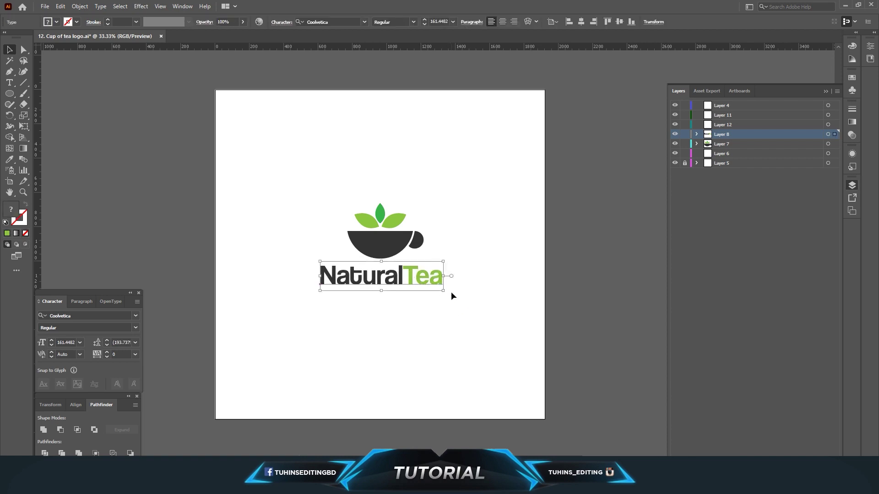
pyautogui.hotkey('shift', 'Up')
pyautogui.hotkey('shift', 'Up')
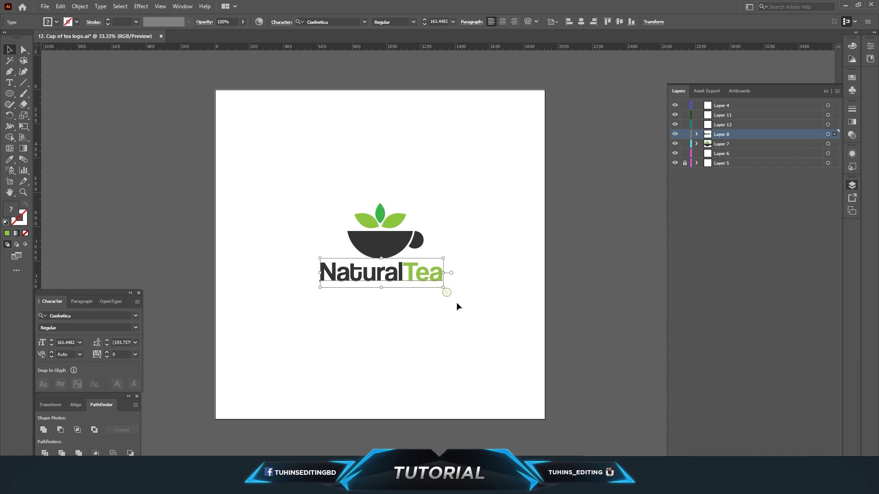
pyautogui.click(456, 303)
# Duplicate the wordmark below and change its text to 'Minimal Tagline goes here' in Regular style.
pyautogui.moveTo(406, 280); pyautogui.dragTo(408, 340)
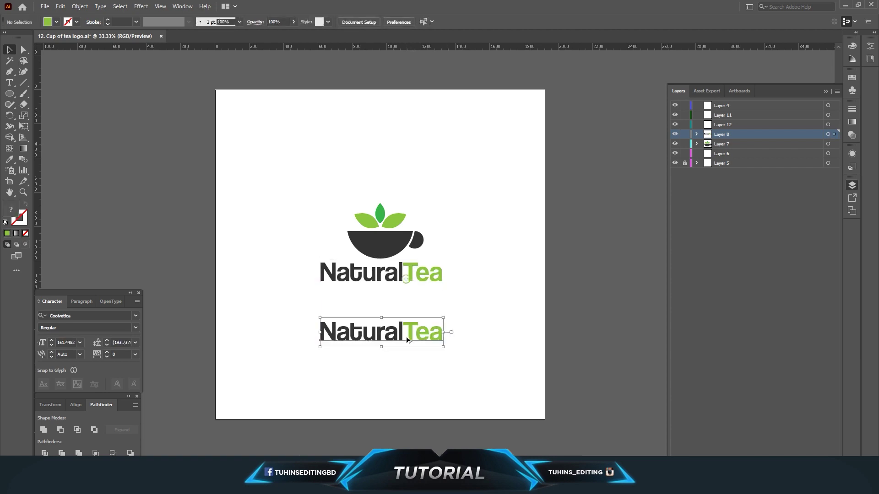
pyautogui.doubleClick(356, 338)
pyautogui.hotkey('ctrl', 'a')
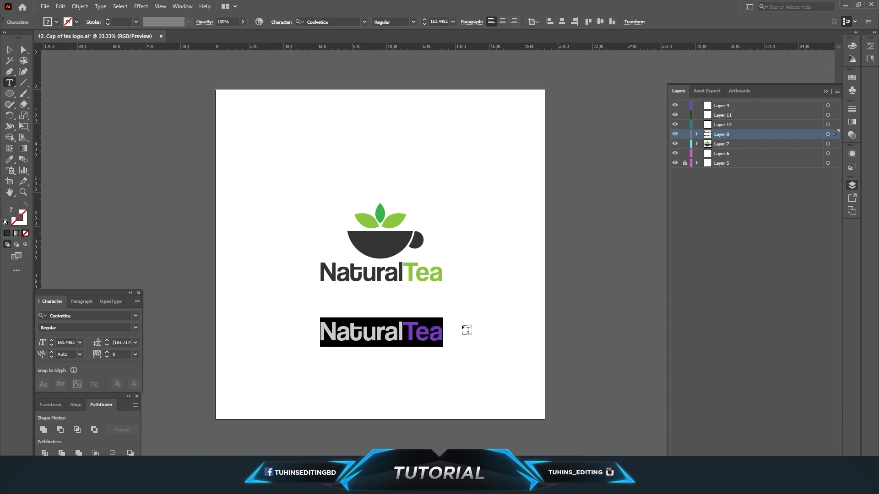
pyautogui.write('Min')
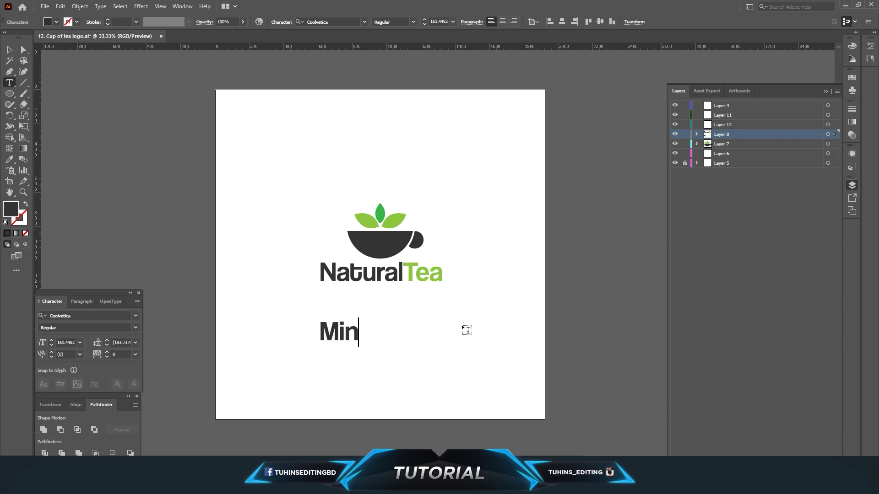
pyautogui.write('imal Ta')
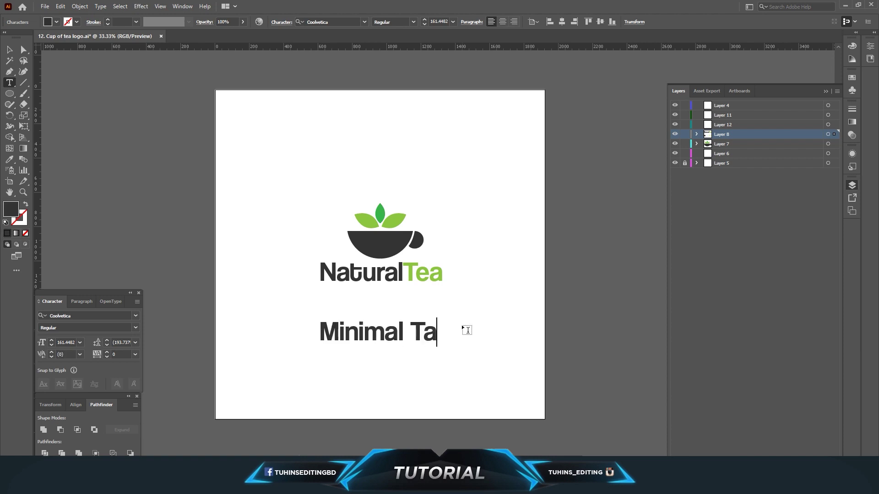
pyautogui.write('gline goes here')
pyautogui.click(10, 48)
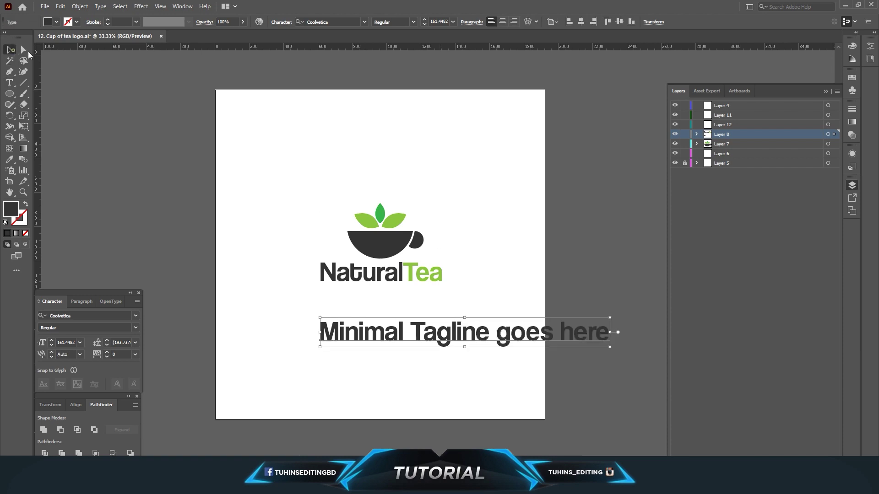
pyautogui.click(413, 22)
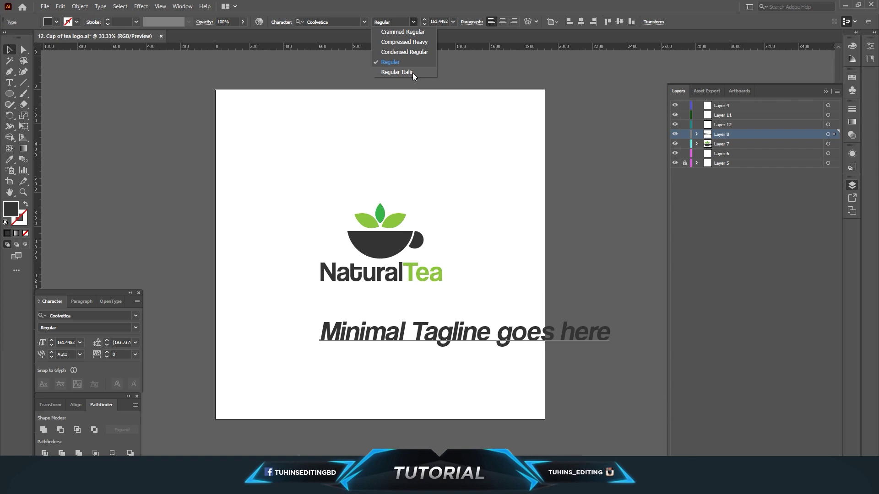
pyautogui.click(505, 130)
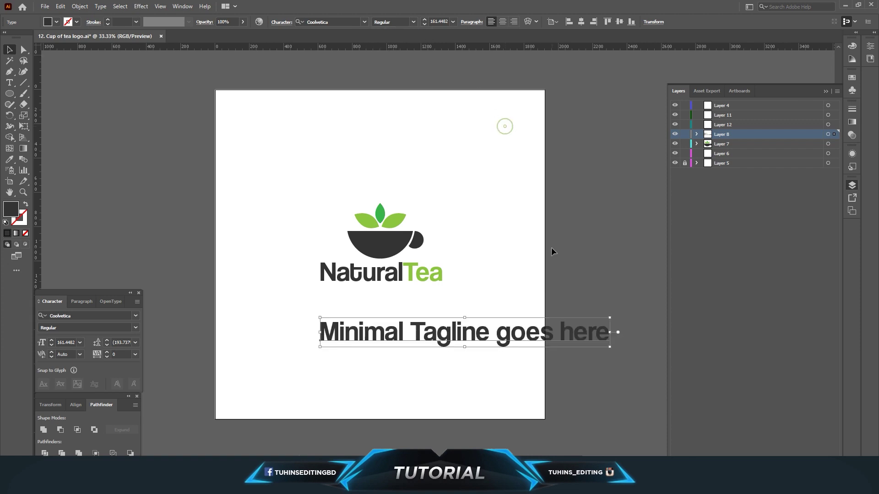
# Scale the tagline down and set it in Montserrat Light.
pyautogui.moveTo(611, 349)
pyautogui.mouseDown()
pyautogui.moveTo(412, 333)
pyautogui.moveTo(408, 291)
pyautogui.mouseUp()
pyautogui.click(339, 22)
pyautogui.write('mont')
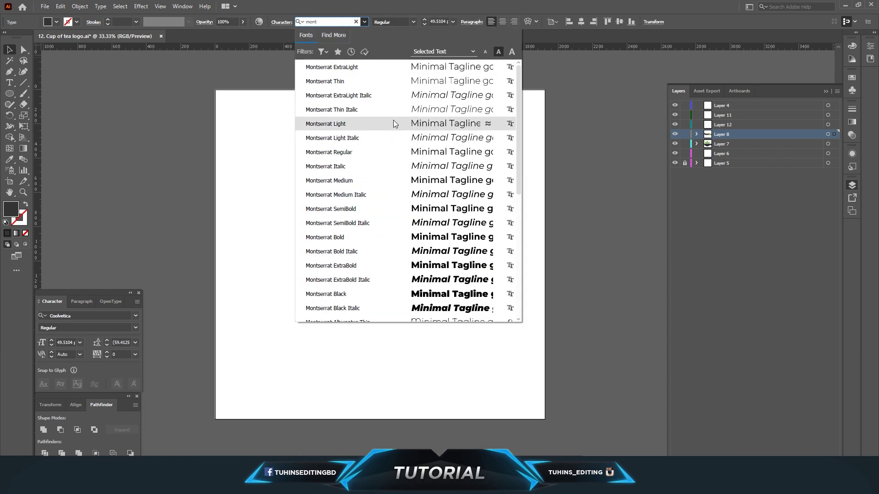
pyautogui.click(393, 120)
# Shrink the tagline further and position it just beneath NaturalTea.
pyautogui.click(462, 304)
pyautogui.moveTo(437, 296)
pyautogui.mouseDown()
pyautogui.moveTo(419, 291)
pyautogui.moveTo(456, 301)
pyautogui.mouseUp()
pyautogui.click(456, 300)
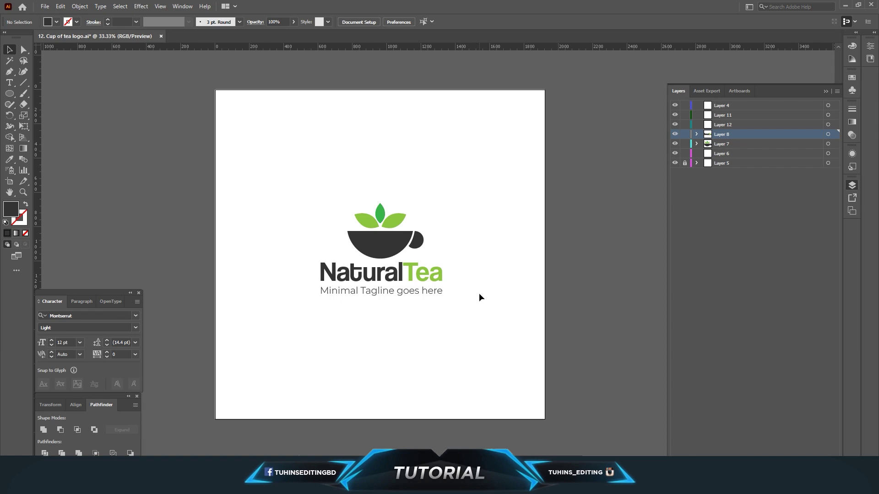
pyautogui.click(414, 295)
pyautogui.moveTo(444, 300); pyautogui.dragTo(427, 303)
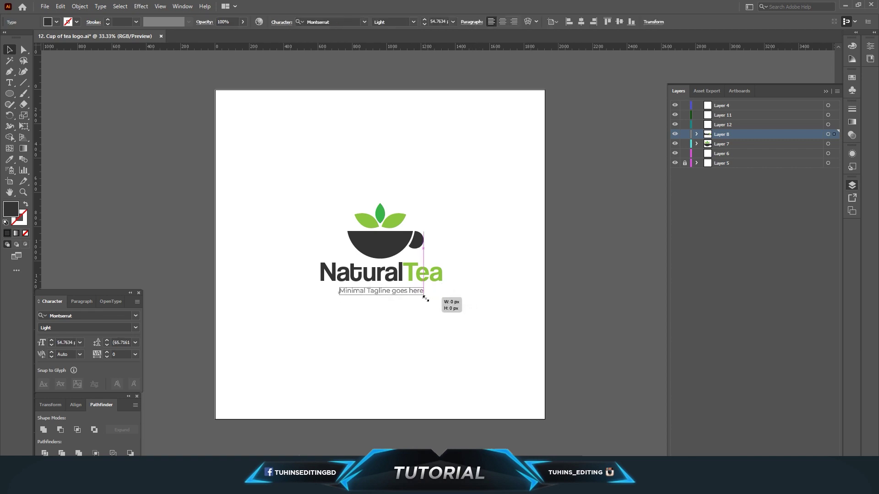
pyautogui.click(427, 303)
pyautogui.moveTo(408, 290); pyautogui.dragTo(407, 287)
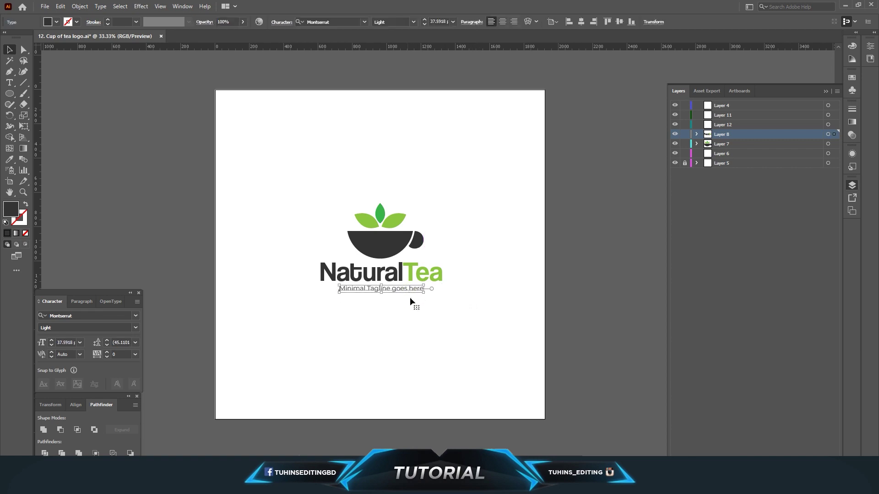
pyautogui.click(411, 302)
pyautogui.click(414, 289)
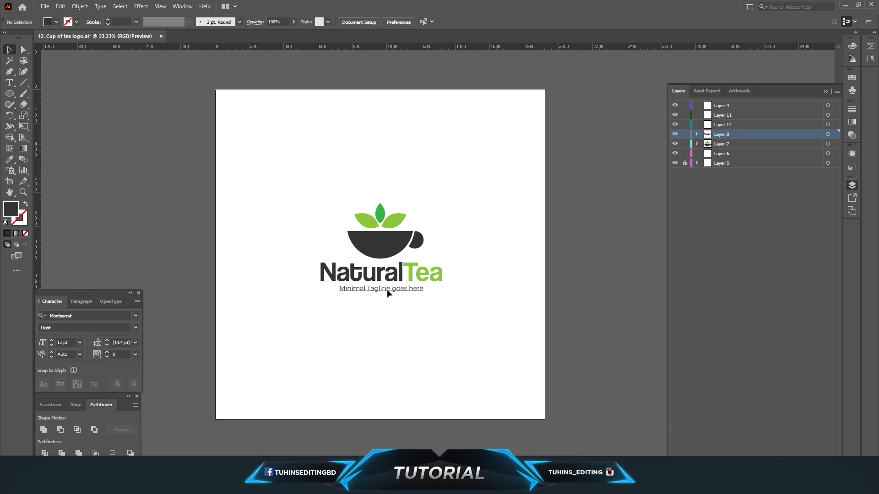
pyautogui.click(392, 309)
pyautogui.moveTo(391, 287); pyautogui.dragTo(391, 289)
# Select the wordmark, tagline and whole logo, checking the Object menu without applying anything.
pyautogui.moveTo(298, 273); pyautogui.dragTo(378, 302)
pyautogui.click(79, 6)
pyautogui.click(198, 134)
pyautogui.moveTo(269, 183); pyautogui.dragTo(490, 352)
pyautogui.click(492, 333)
# Save the document and save a copy of the logo as SVG.
pyautogui.hotkey('ctrl', 's')
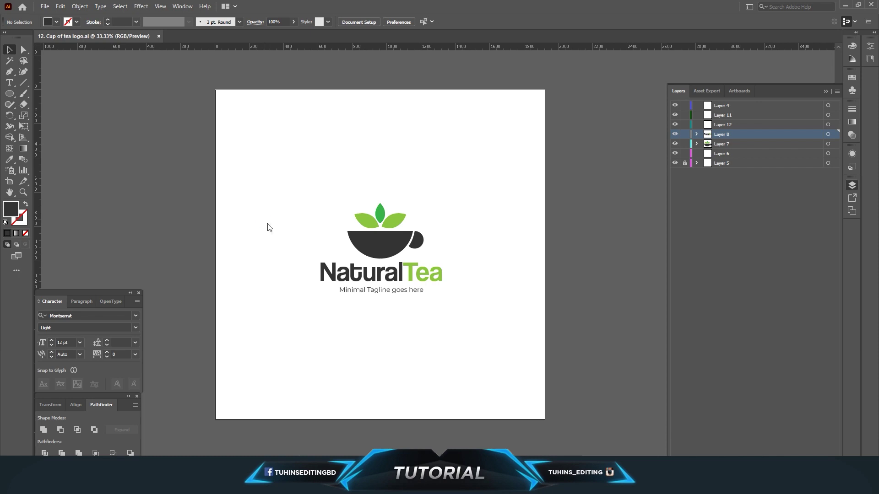
pyautogui.hotkey('ctrl', 'shift', 's')
pyautogui.click(150, 383)
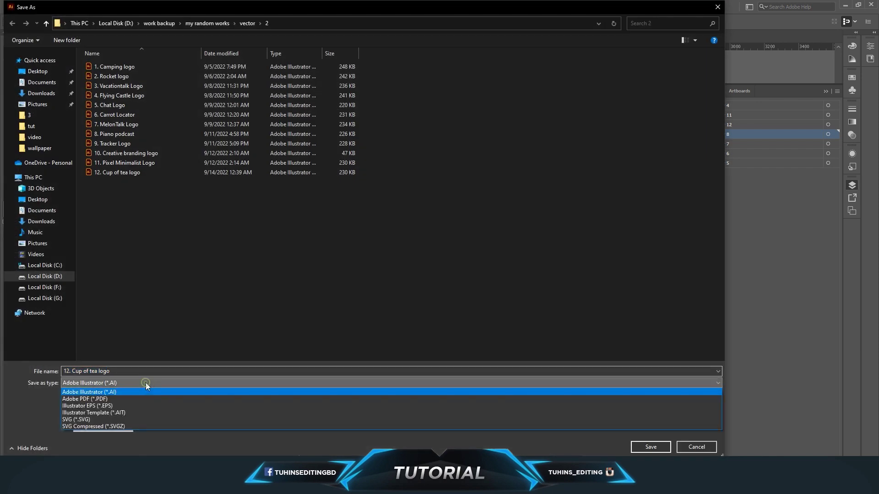
pyautogui.click(130, 419)
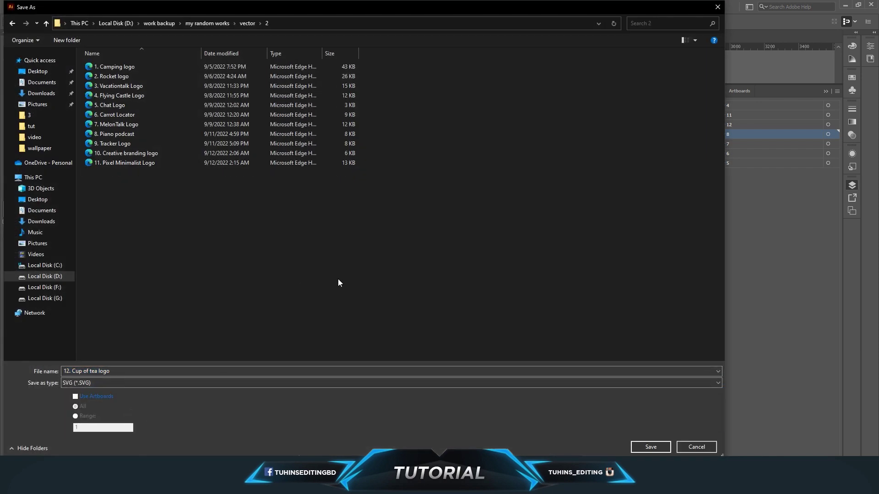
pyautogui.press('Return')
pyautogui.press('Return')
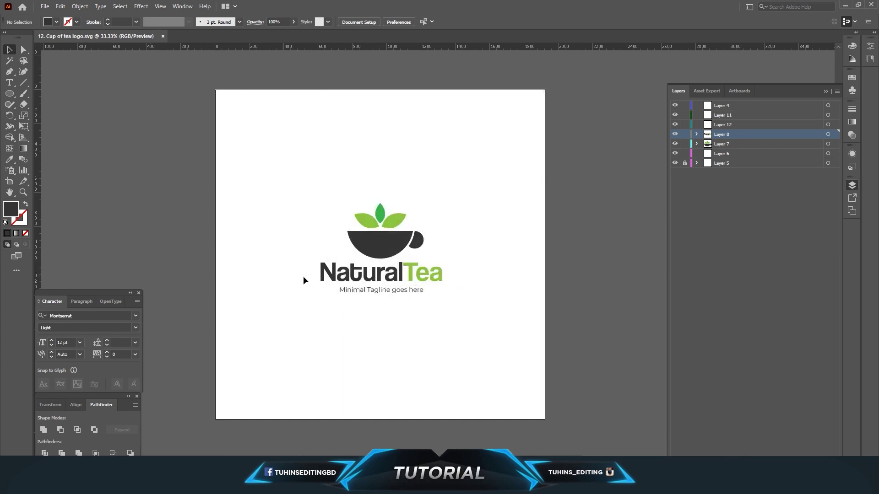
# Expand the NaturalTea wordmark and tagline text into outlined shapes.
pyautogui.click(348, 292)
pyautogui.click(79, 7)
pyautogui.click(91, 115)
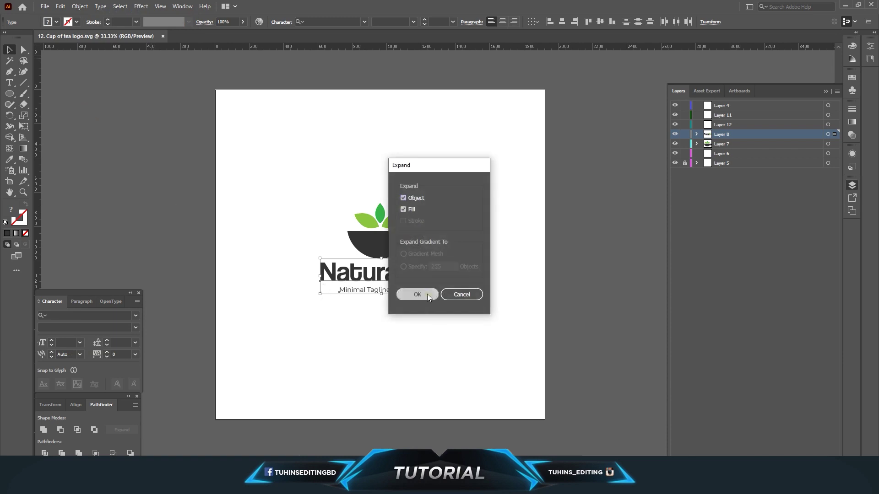
pyautogui.click(427, 294)
pyautogui.click(484, 273)
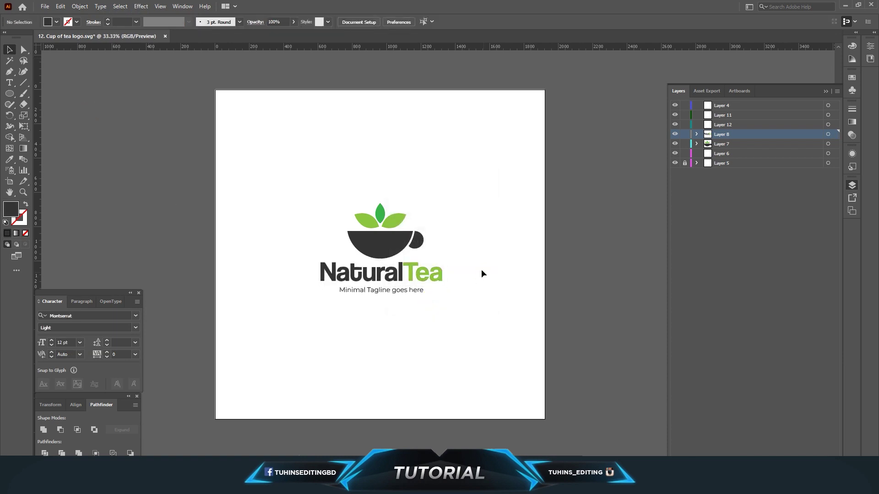
# Horizontally centre the expanded wordmark and the tagline on the artboard.
pyautogui.click(356, 275)
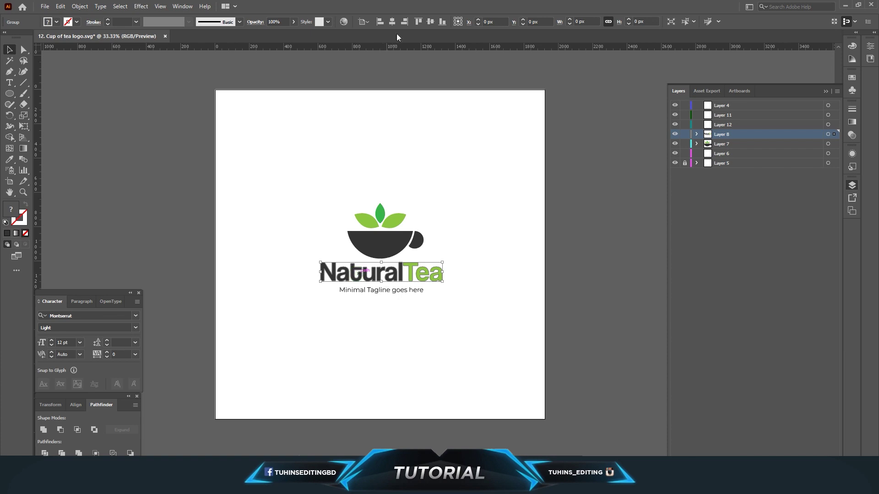
pyautogui.click(392, 22)
pyautogui.click(406, 293)
pyautogui.click(393, 21)
pyautogui.click(470, 208)
pyautogui.moveTo(315, 188); pyautogui.dragTo(452, 259)
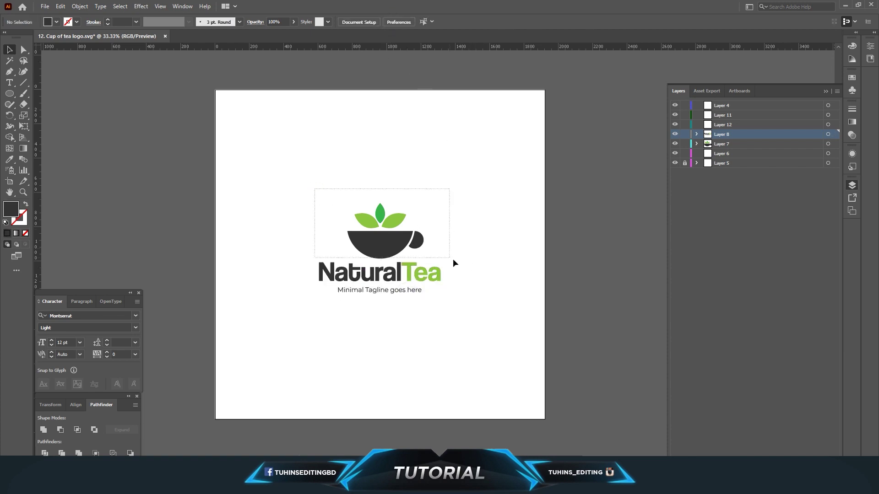